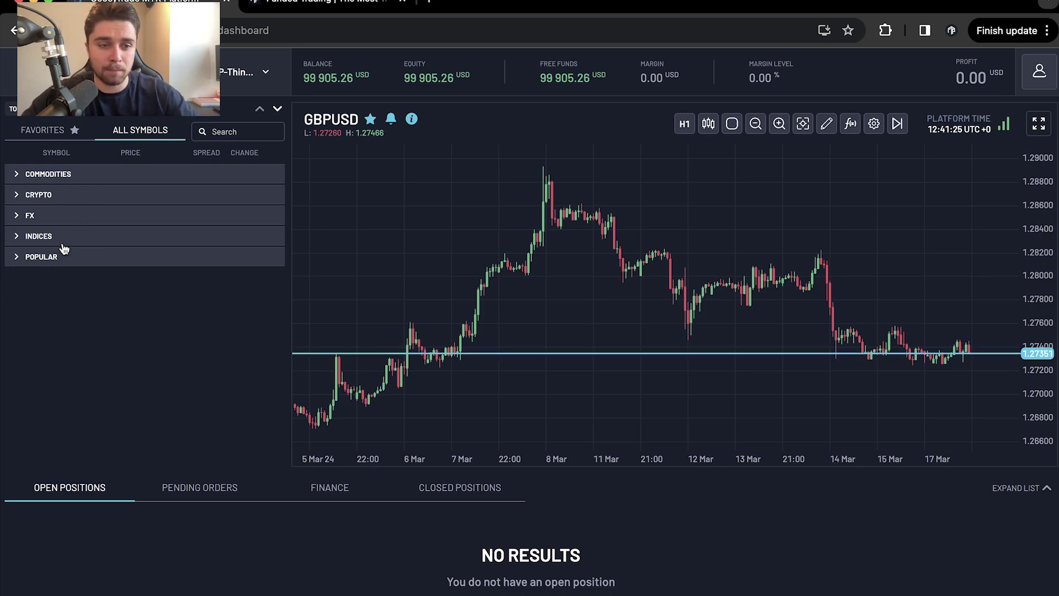
Expand the FX category and star AUDCHF to add it to favourites.
click(25, 217)
scroll(140, 341, down, 3)
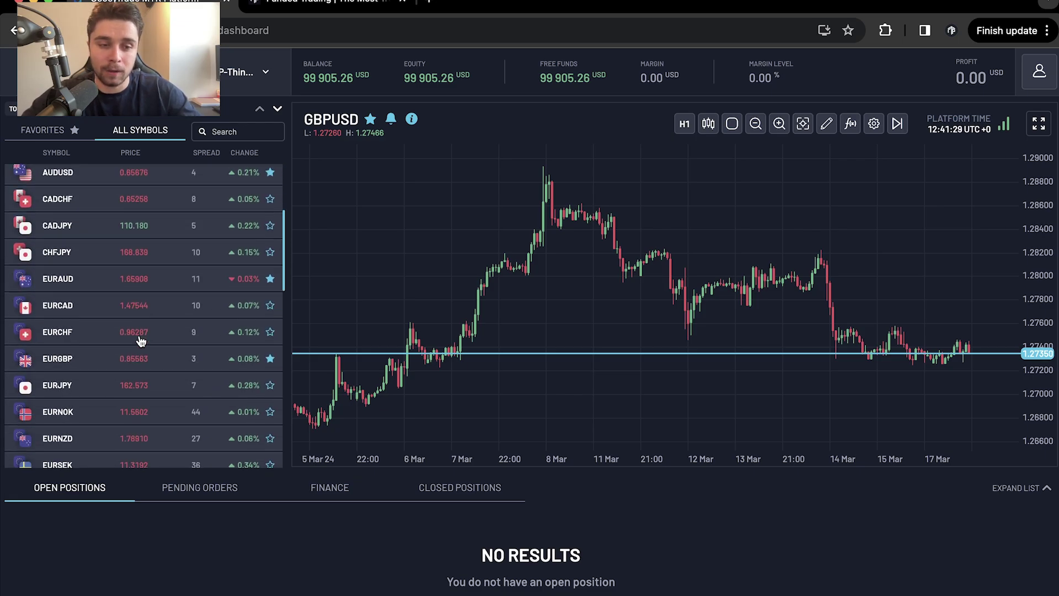
scroll(141, 341, down, 6)
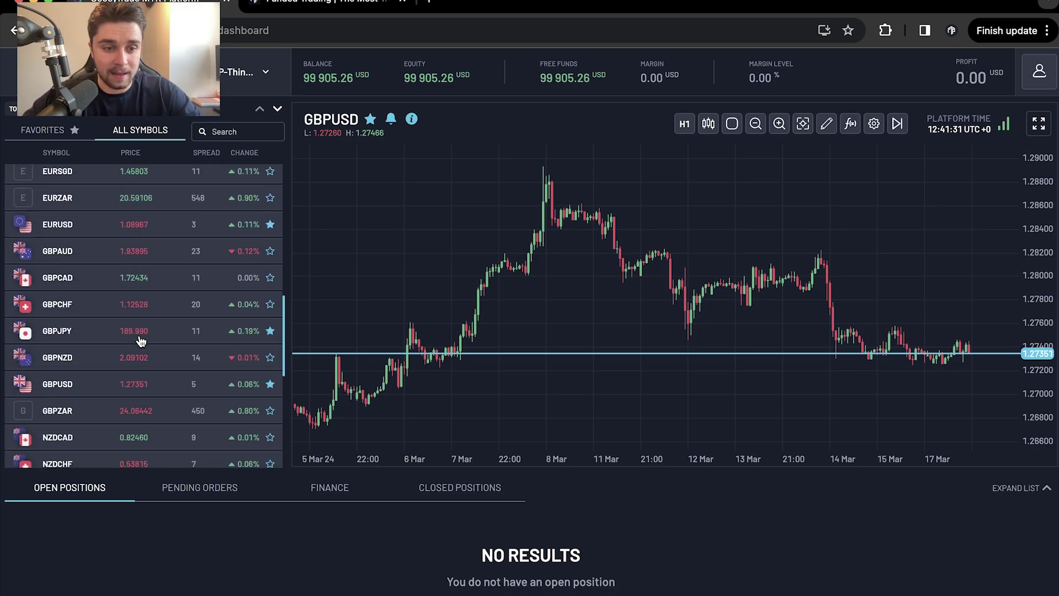
scroll(141, 341, down, 2)
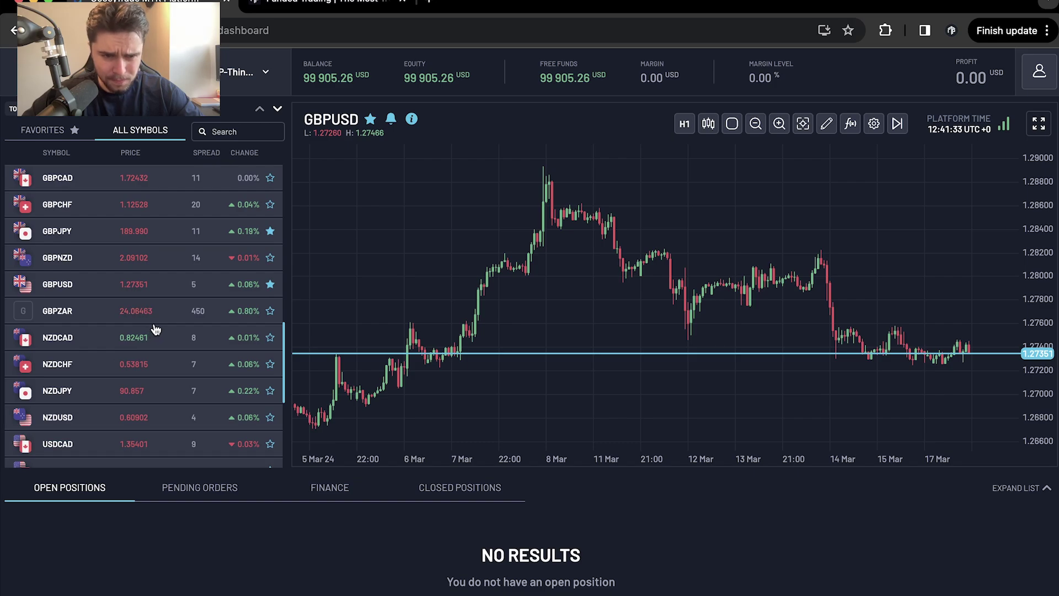
scroll(155, 330, up, 3)
scroll(212, 298, up, 10)
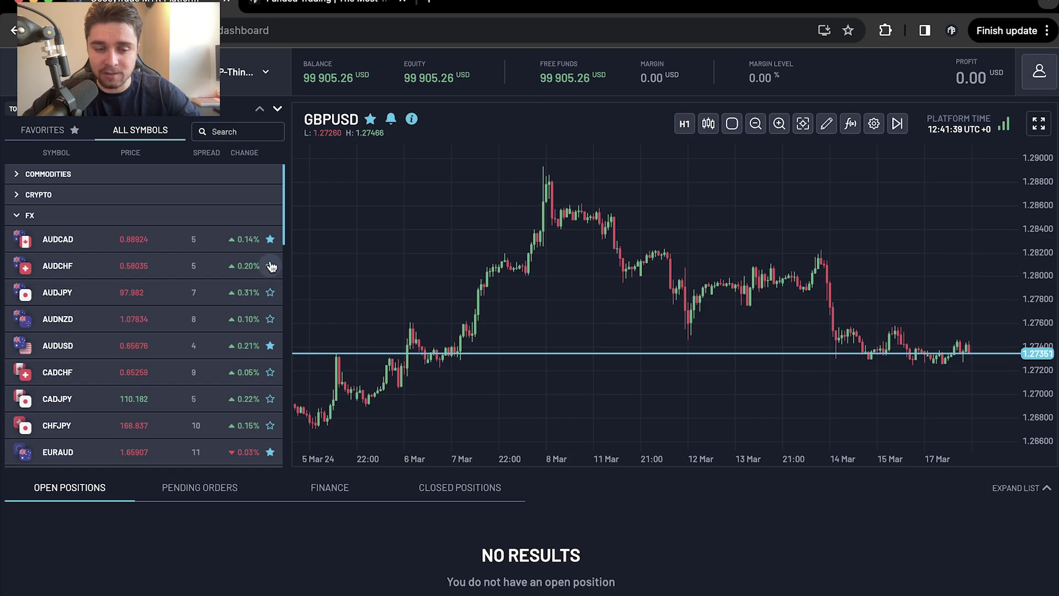
click(270, 267)
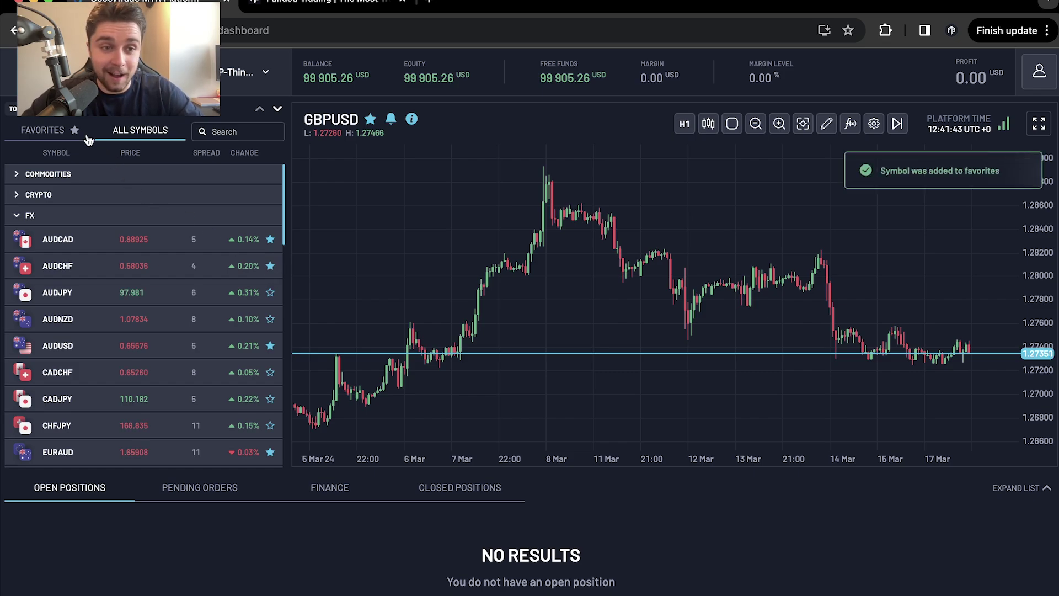
Show the Favorites watchlist, now listing AUDCHF alongside GBPUSD and XAUUSD.
click(66, 132)
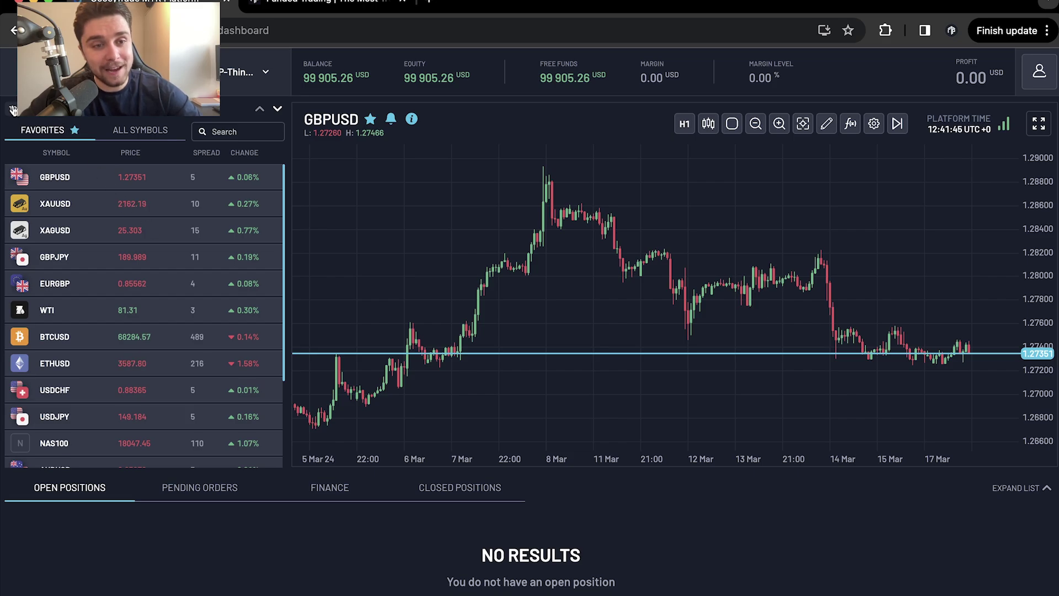
scroll(142, 244, down, 3)
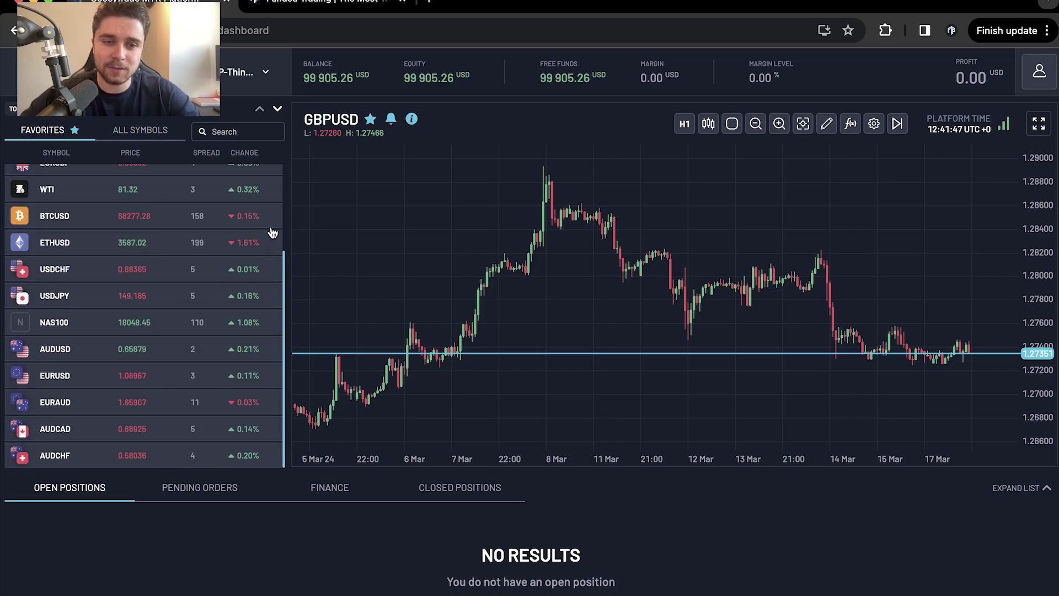
scroll(153, 309, up, 3)
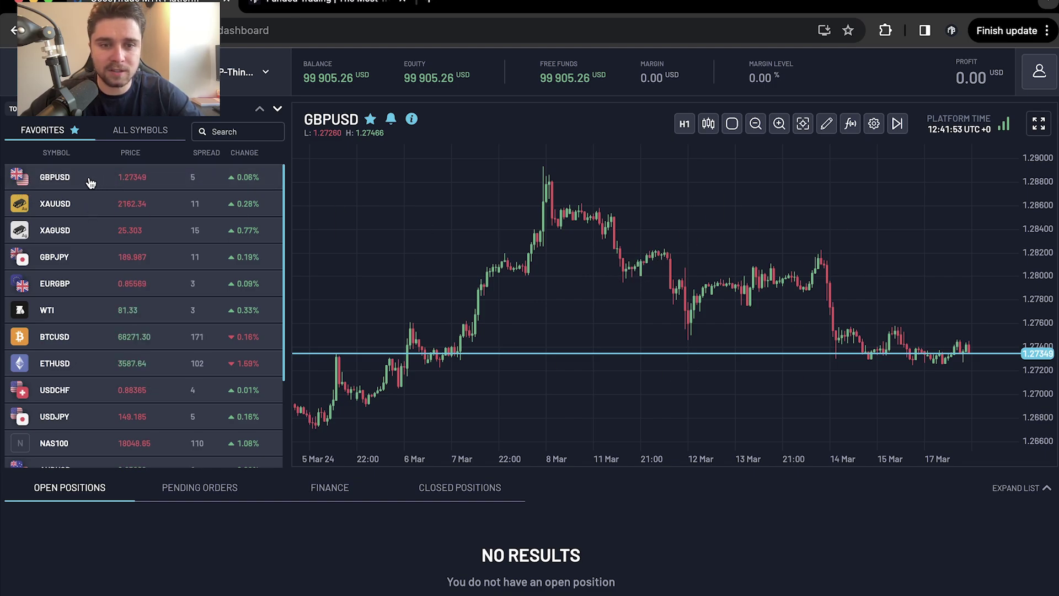
View XAUUSD, return to the GBPUSD hourly chart, and glance at the account menu.
click(89, 203)
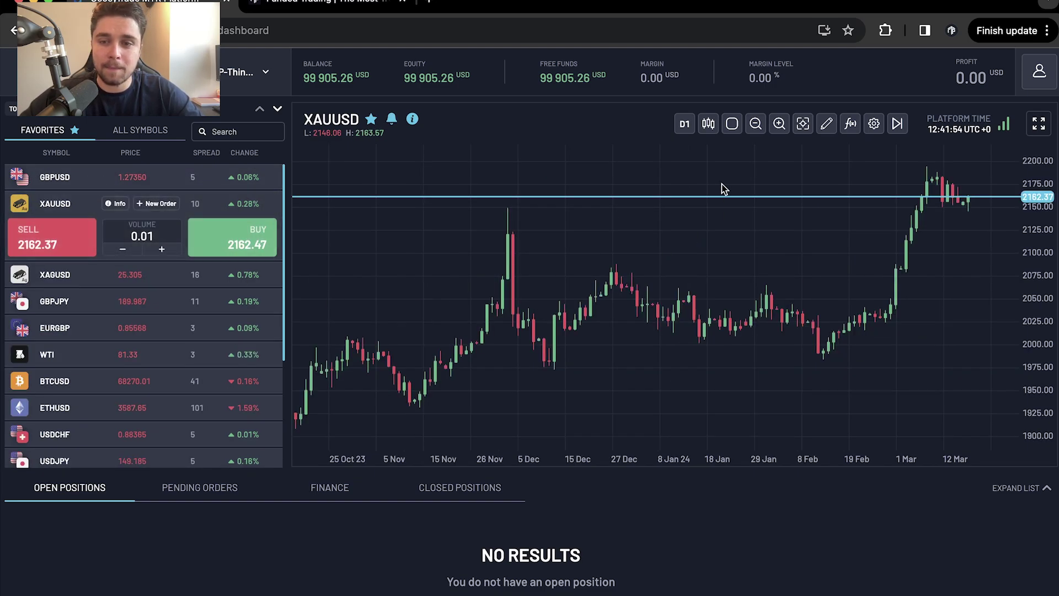
click(79, 174)
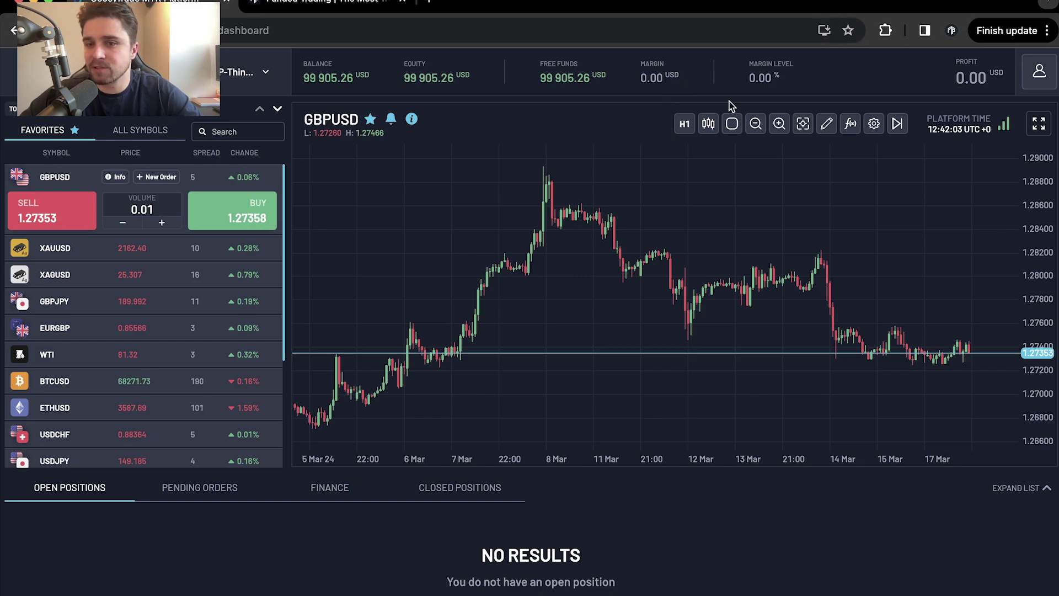
click(1040, 70)
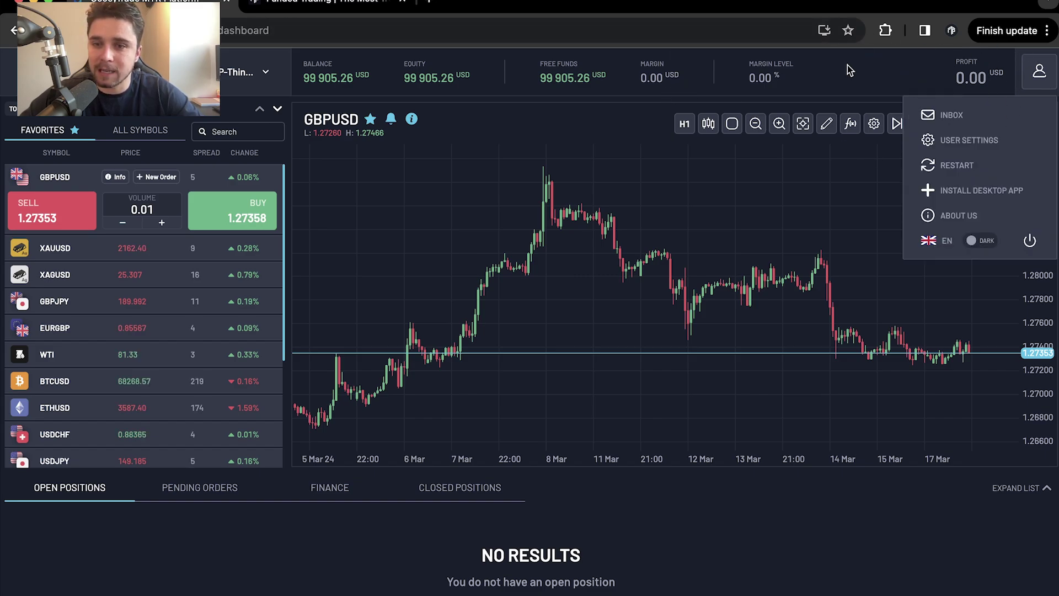
click(691, 205)
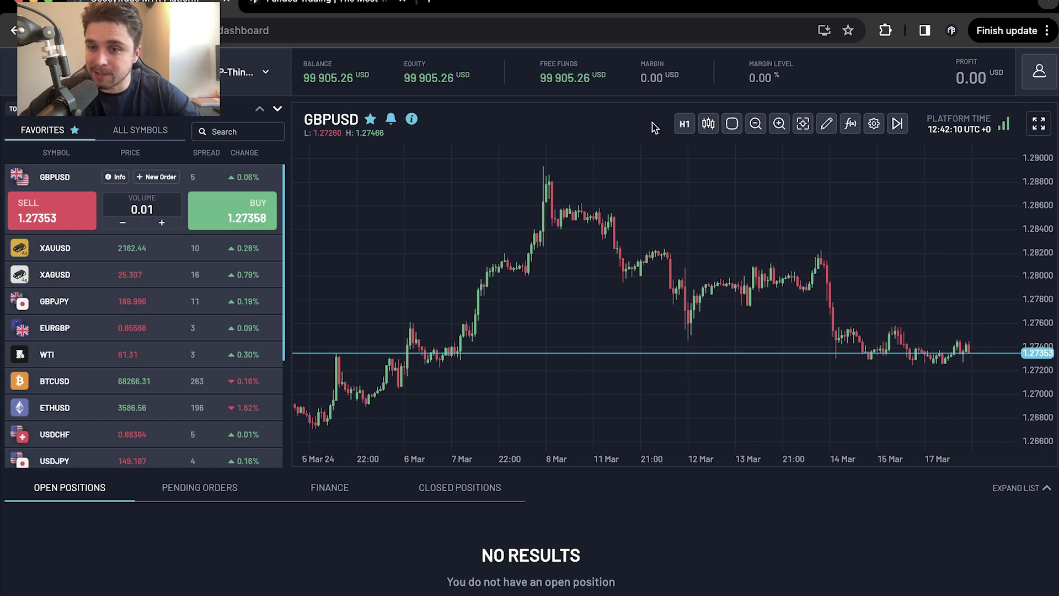
Try the MN1 and M1 timeframes, then return GBPUSD to H1 candles.
click(687, 127)
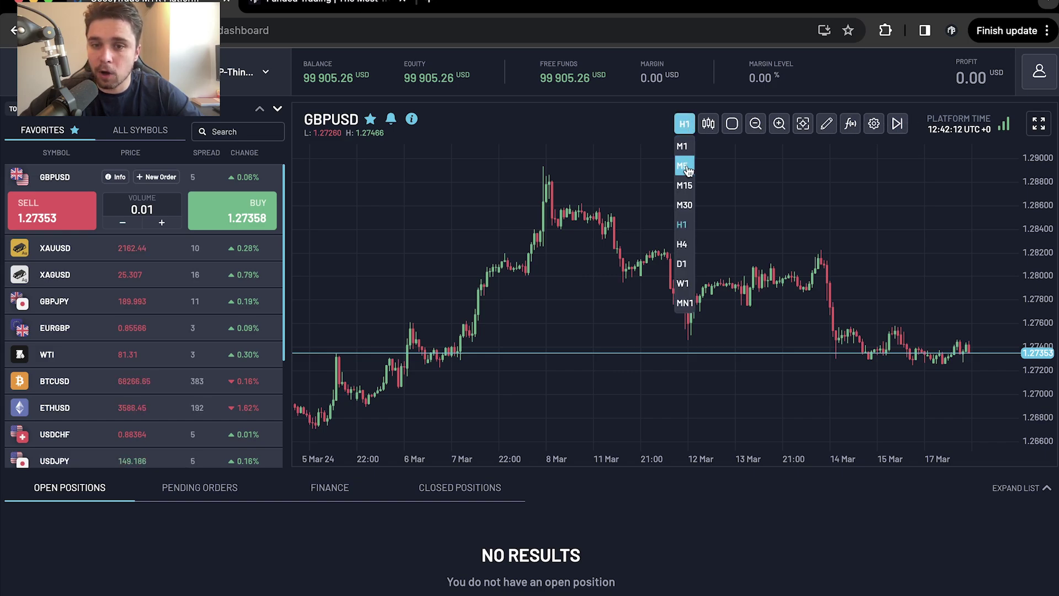
click(685, 301)
click(687, 126)
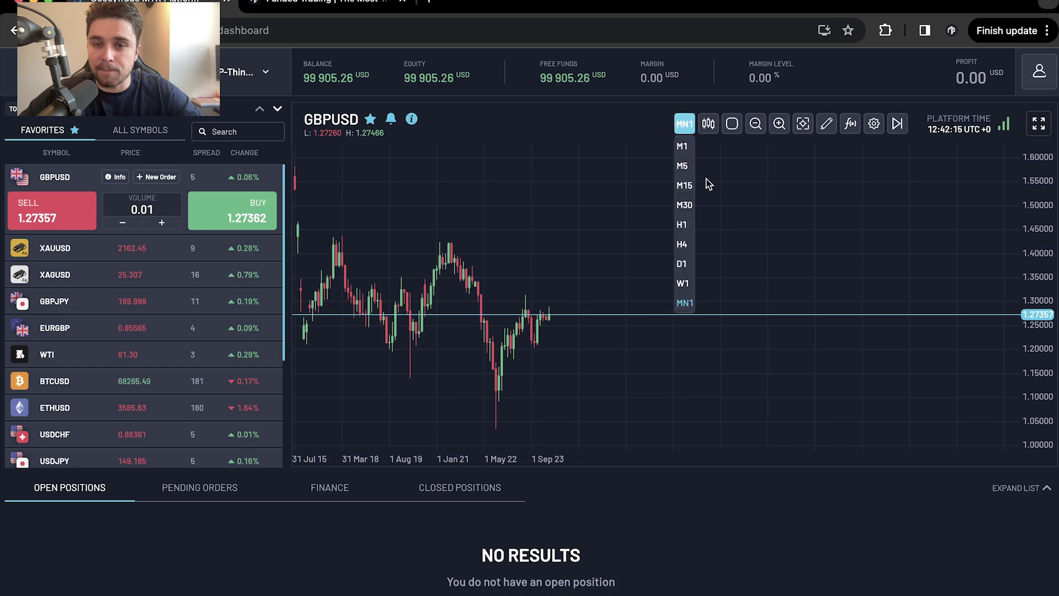
click(683, 147)
click(687, 131)
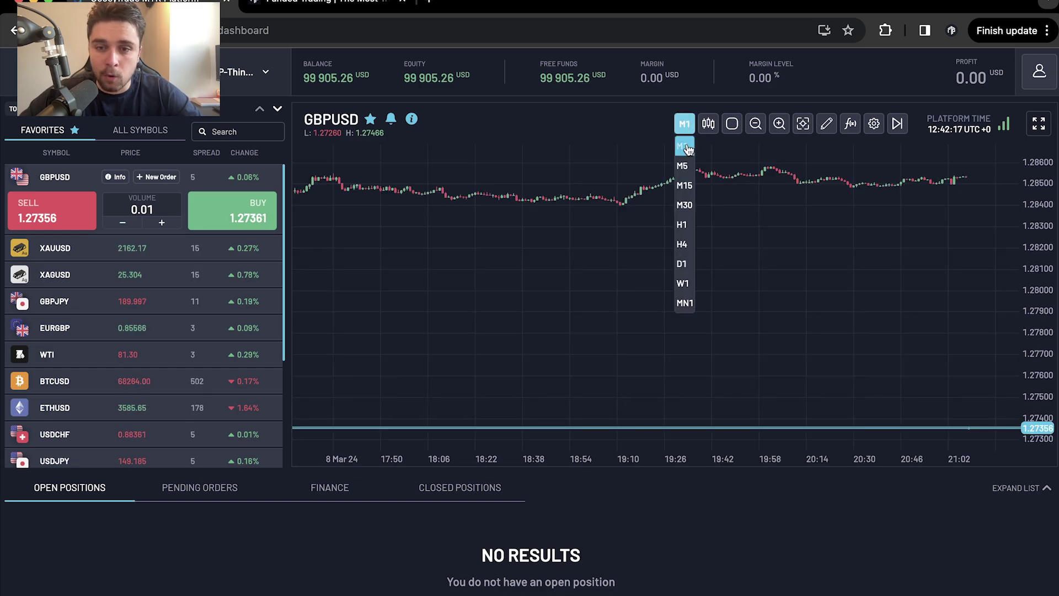
click(689, 224)
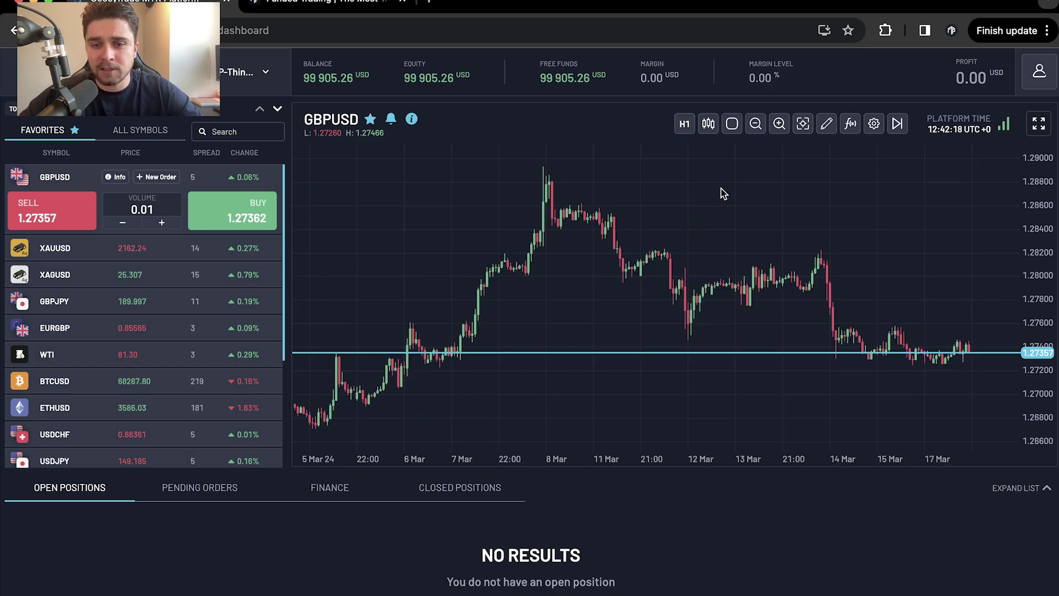
Switch the chart to a line and back to candlesticks, then view layout choices.
click(709, 124)
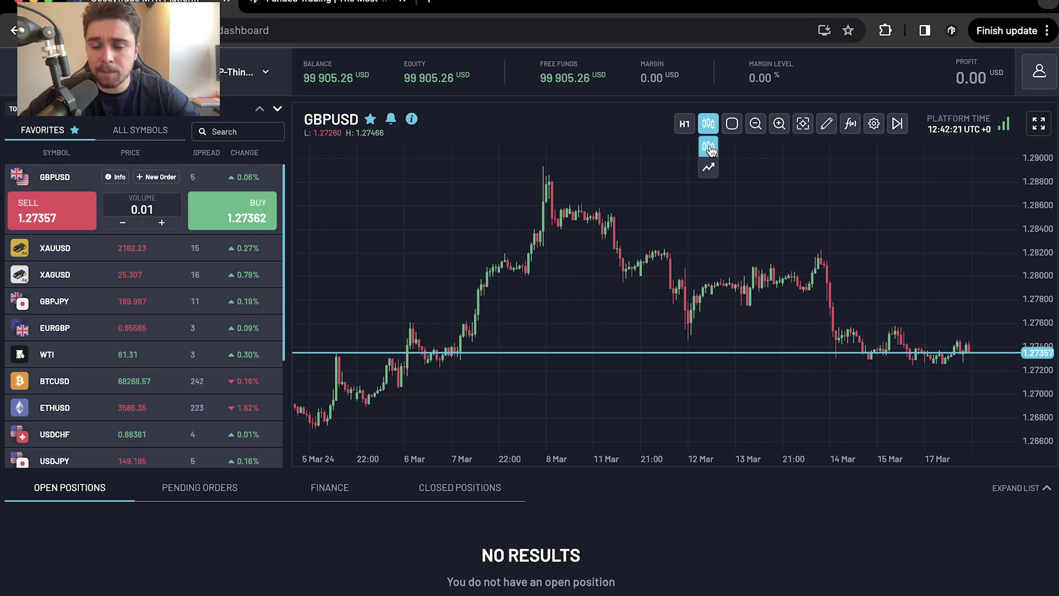
click(708, 167)
click(708, 124)
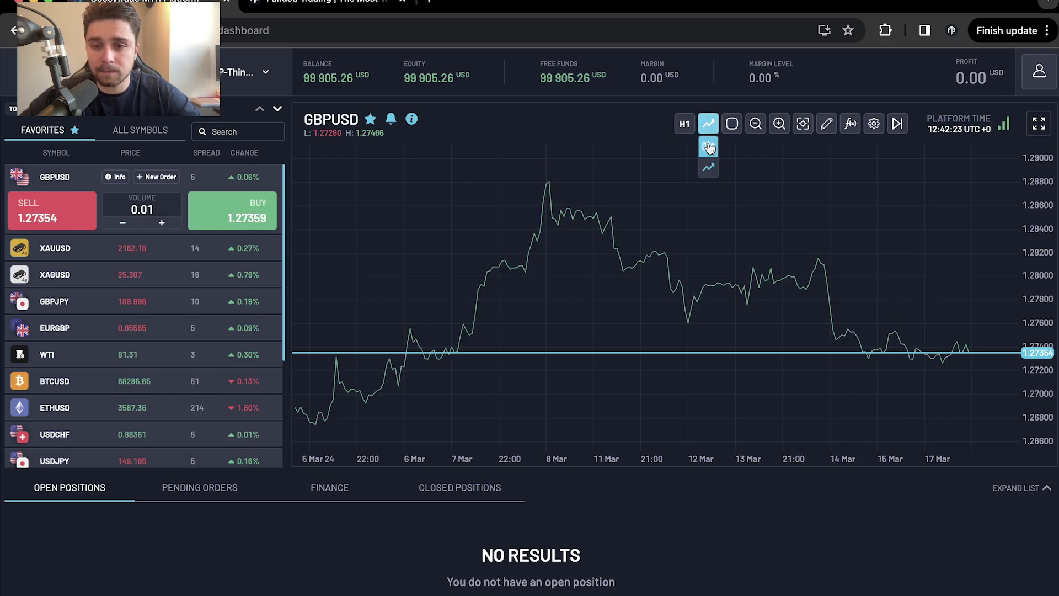
click(709, 147)
click(732, 123)
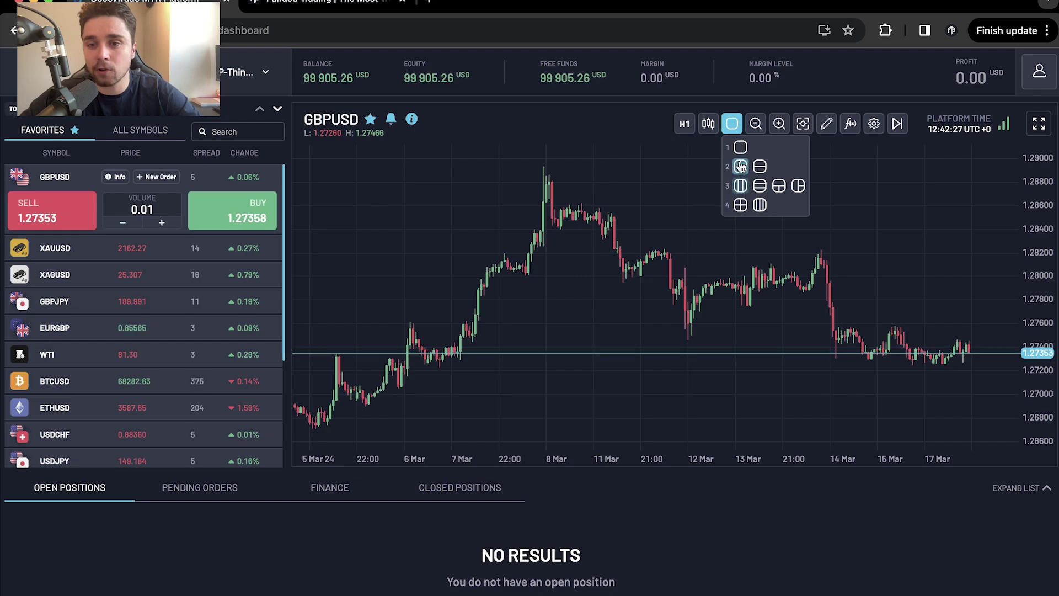
Try the 2x2 four-chart layout, then revert to a single GBPUSD chart.
click(741, 205)
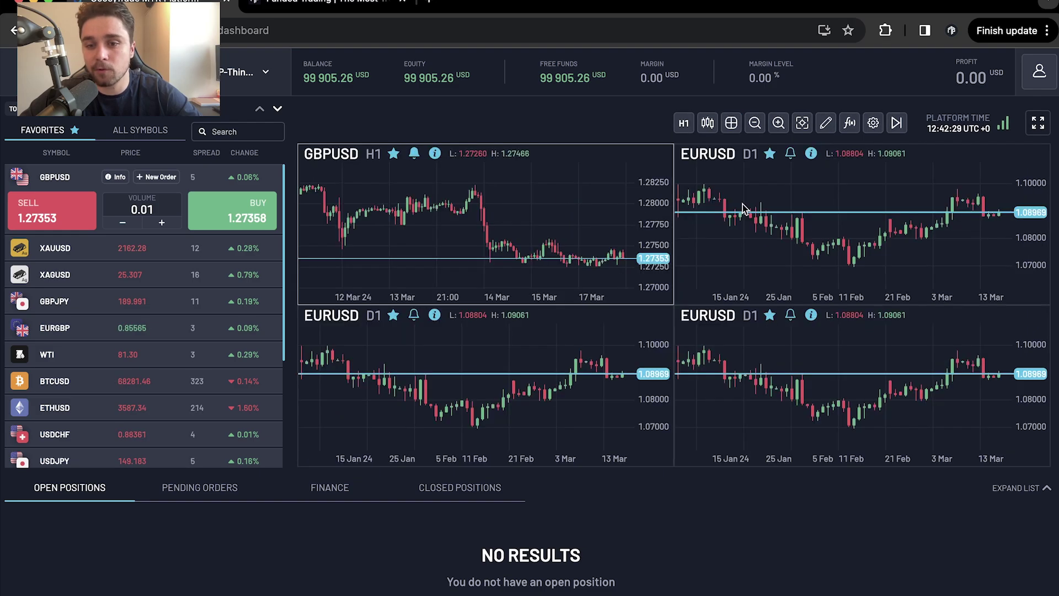
click(734, 127)
click(740, 147)
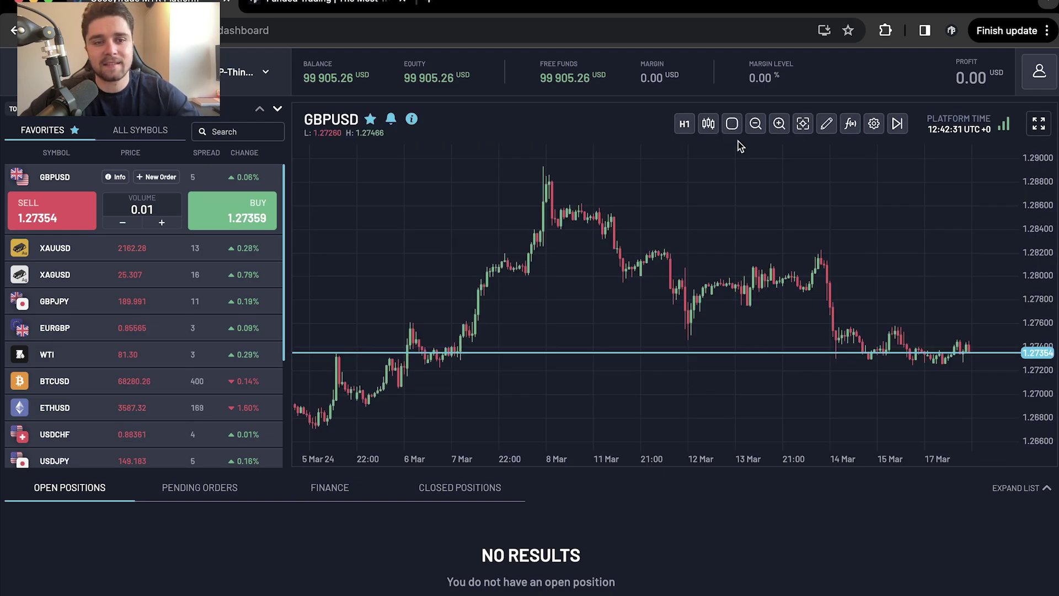
Zoom out, then zoom in to 8–17 March, and turn on the crosshair readout.
click(756, 125)
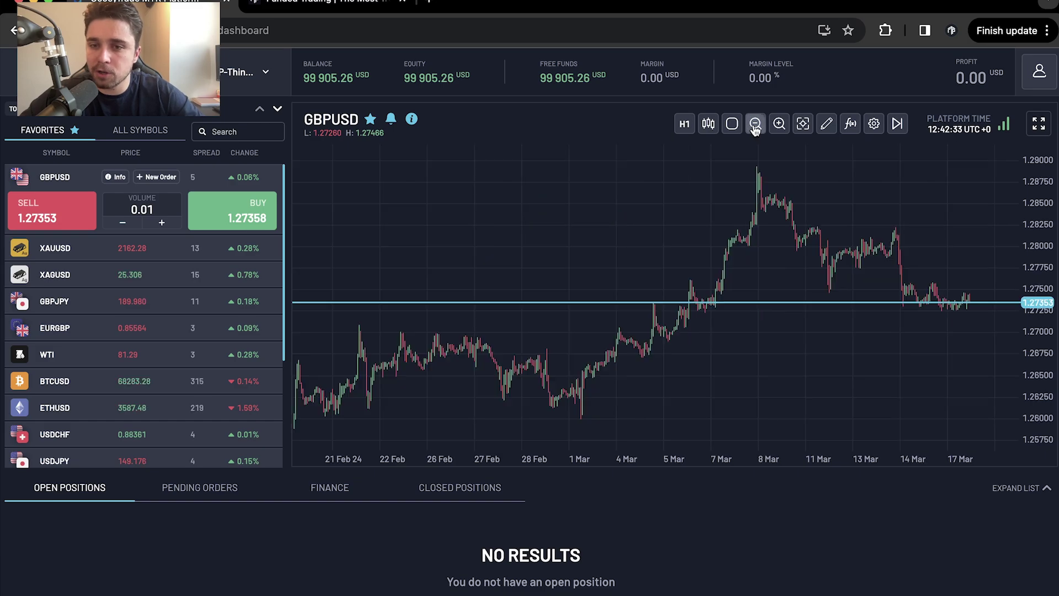
click(778, 124)
click(802, 128)
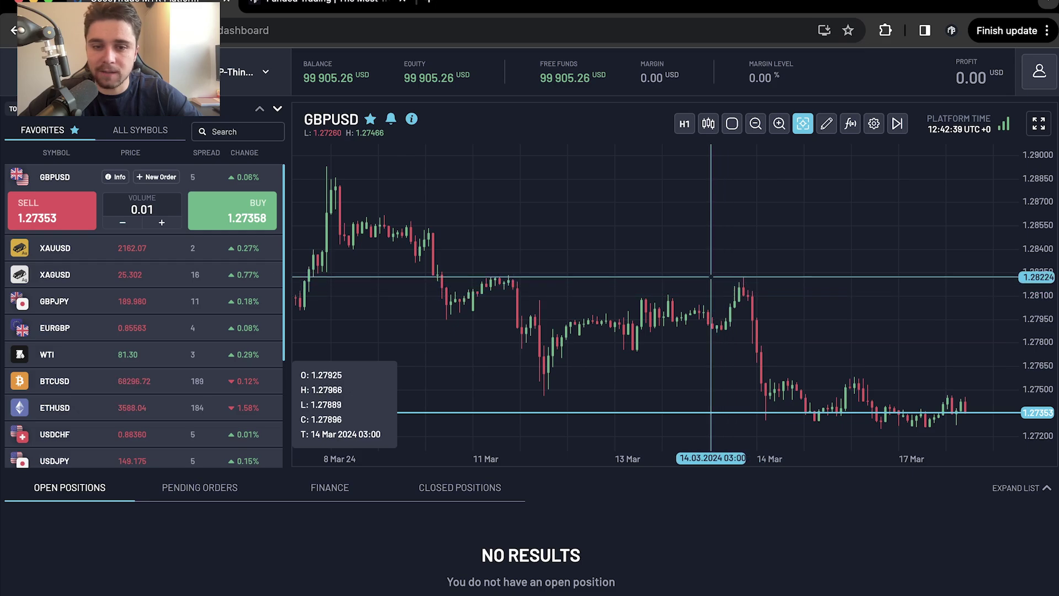
click(823, 125)
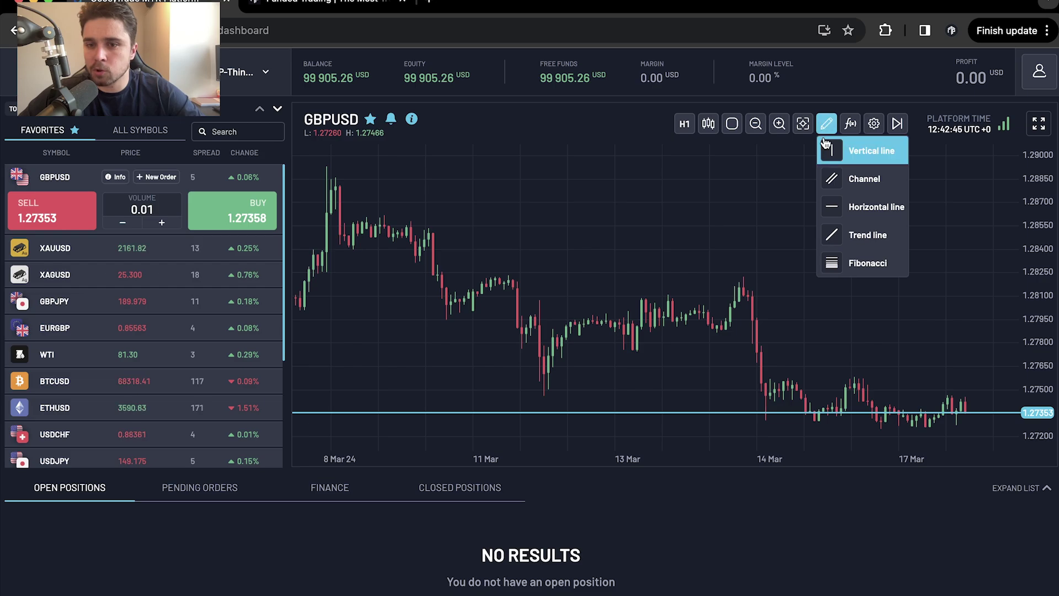
click(848, 156)
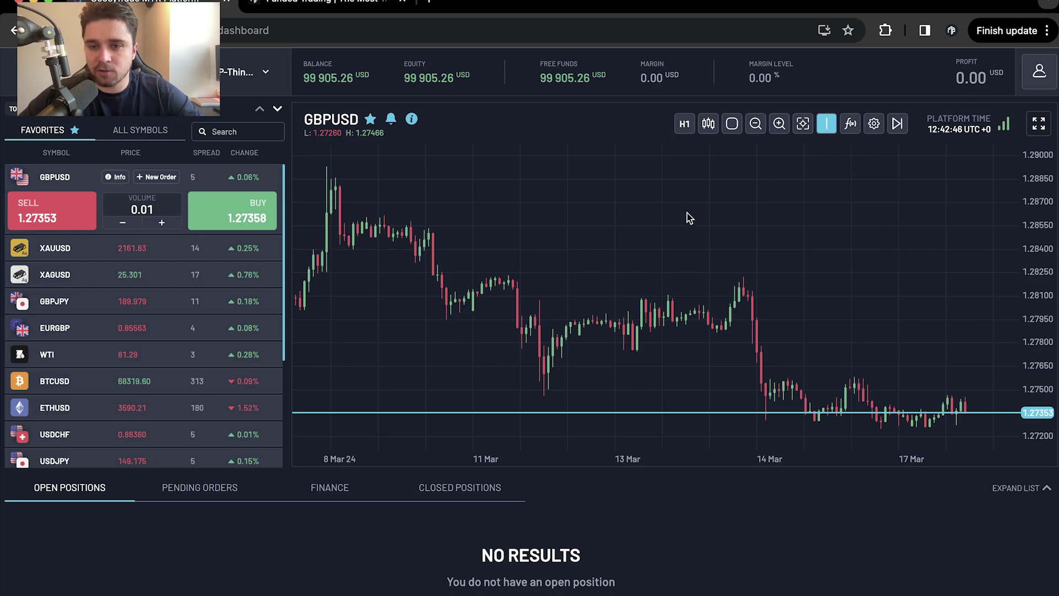
click(744, 255)
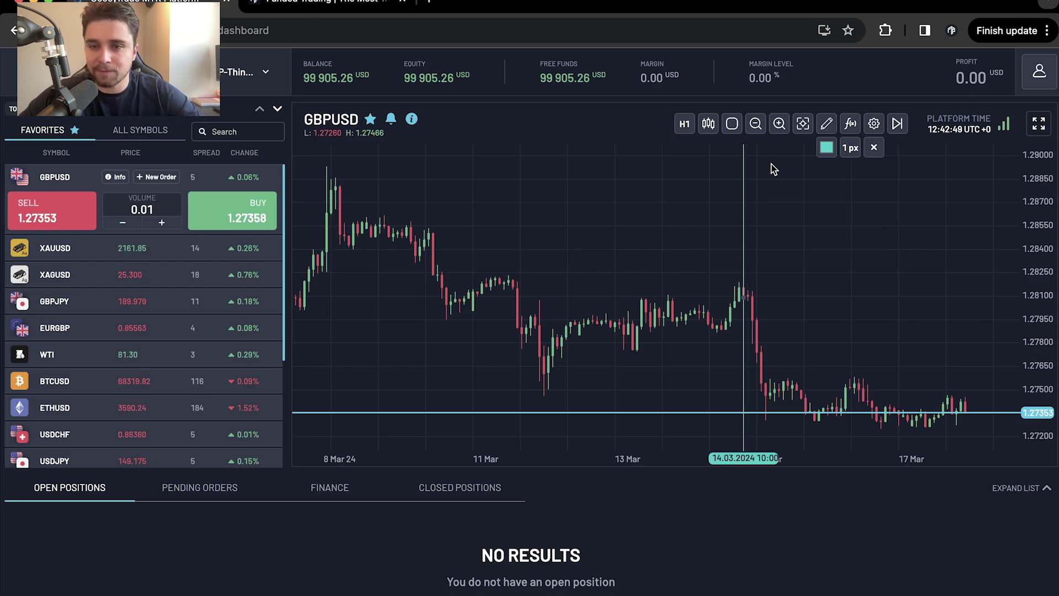
click(874, 147)
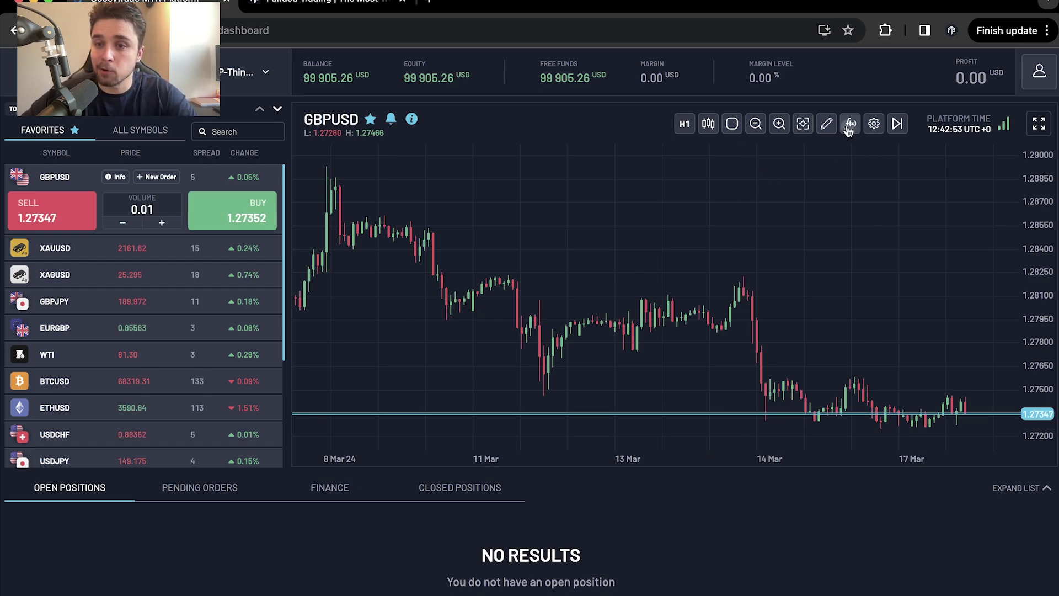
Look at the Bollinger Bands settings in the indicators list, then close it without adding any.
click(850, 124)
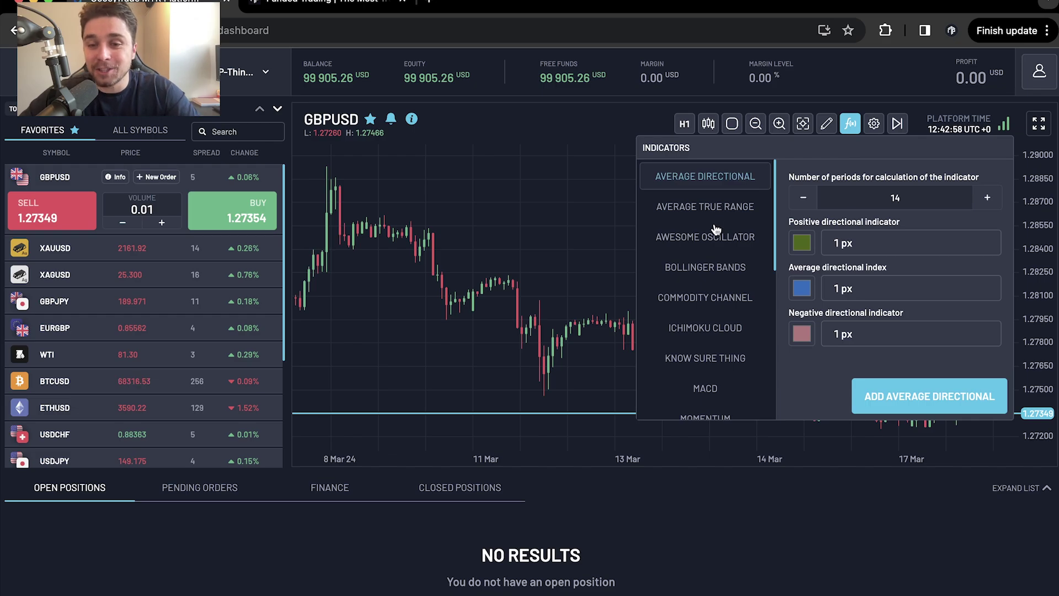
scroll(717, 242, down, 1)
click(717, 263)
scroll(715, 365, down, 3)
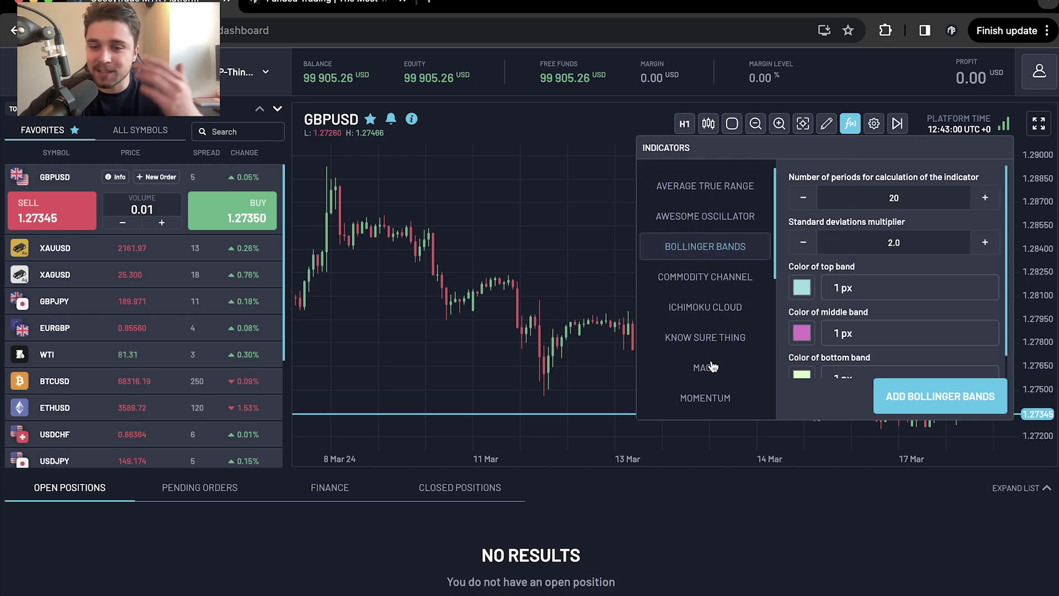
click(611, 194)
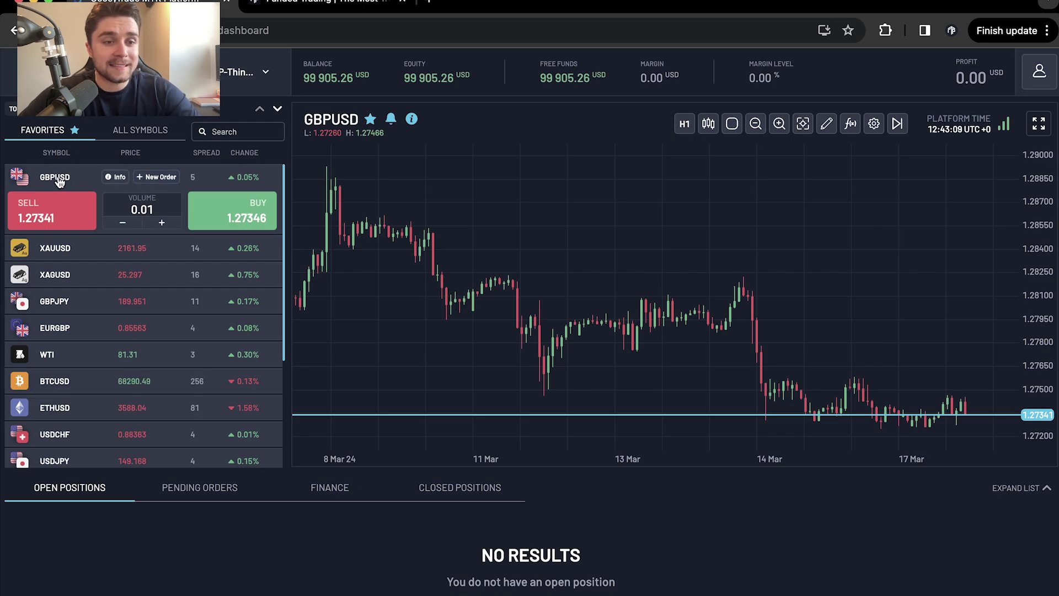
Start a GBPUSD order, preview the Pending limit option, then return to a Market order.
click(158, 178)
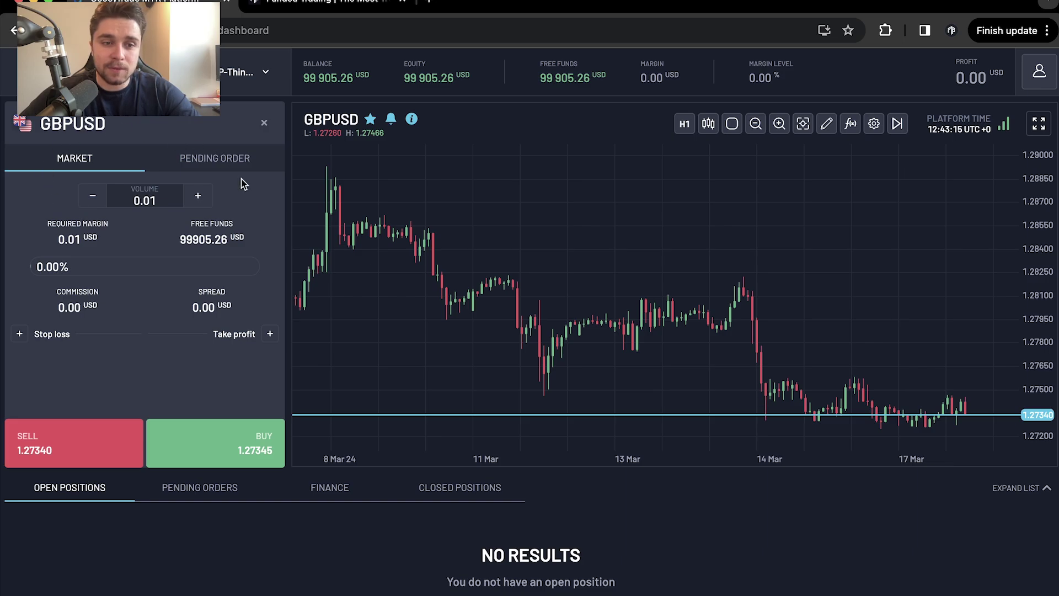
click(210, 163)
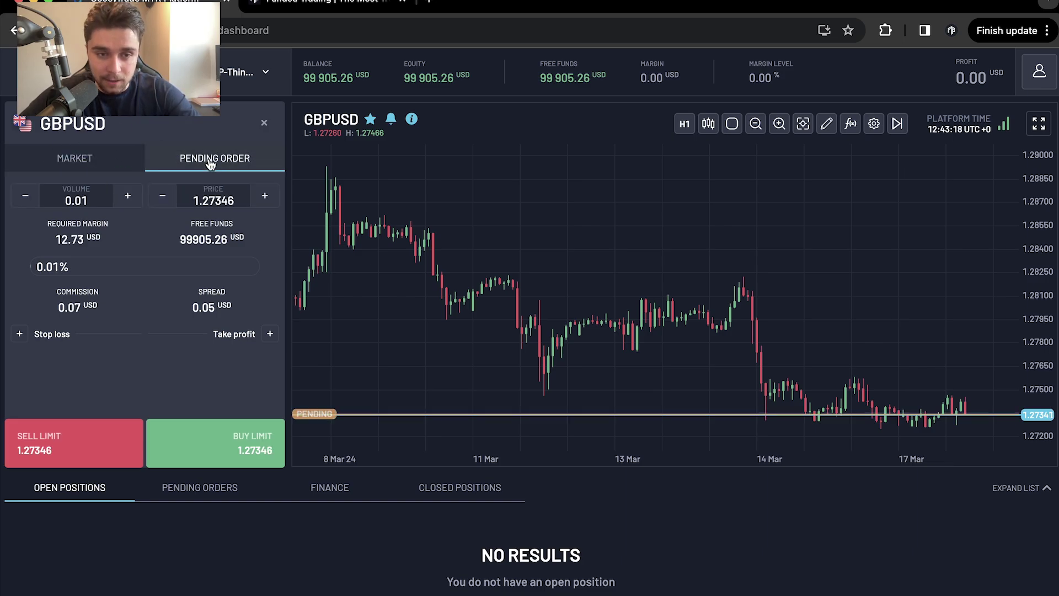
click(92, 167)
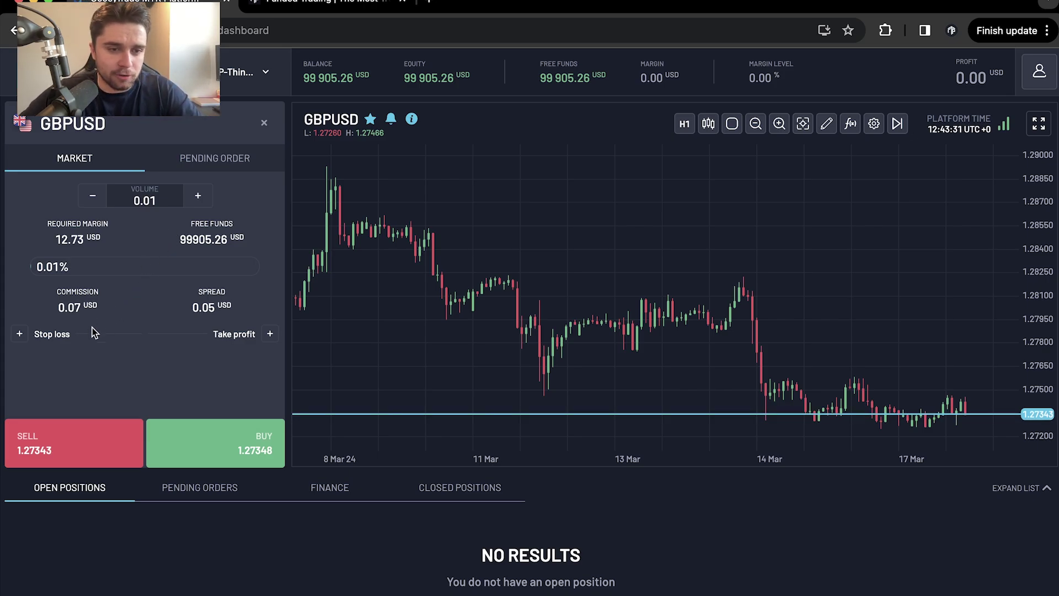
Add a stop loss and drag it down to 1.27003, below recent lows.
click(20, 334)
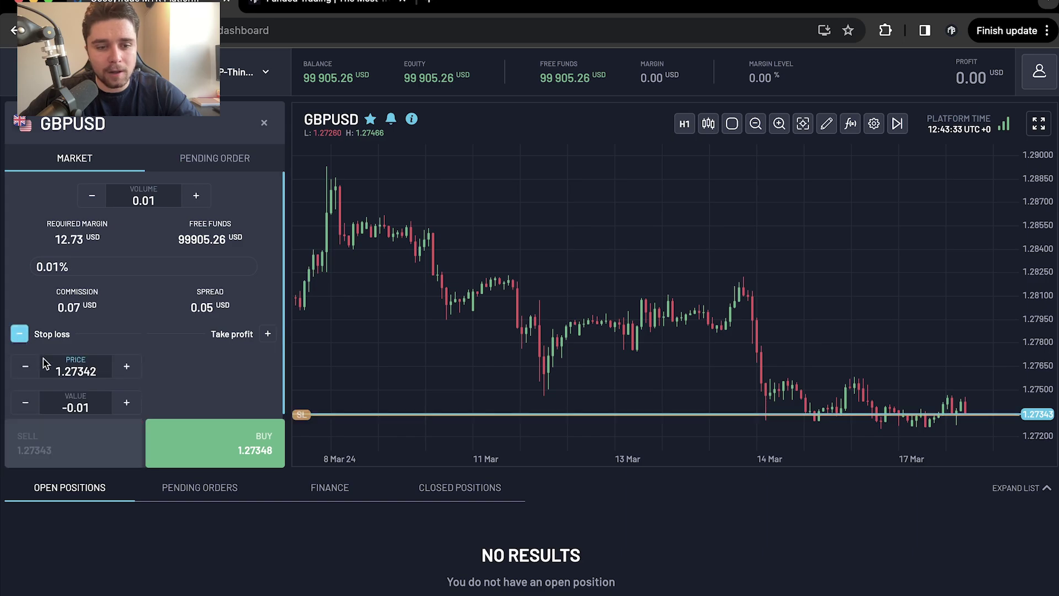
click(756, 124)
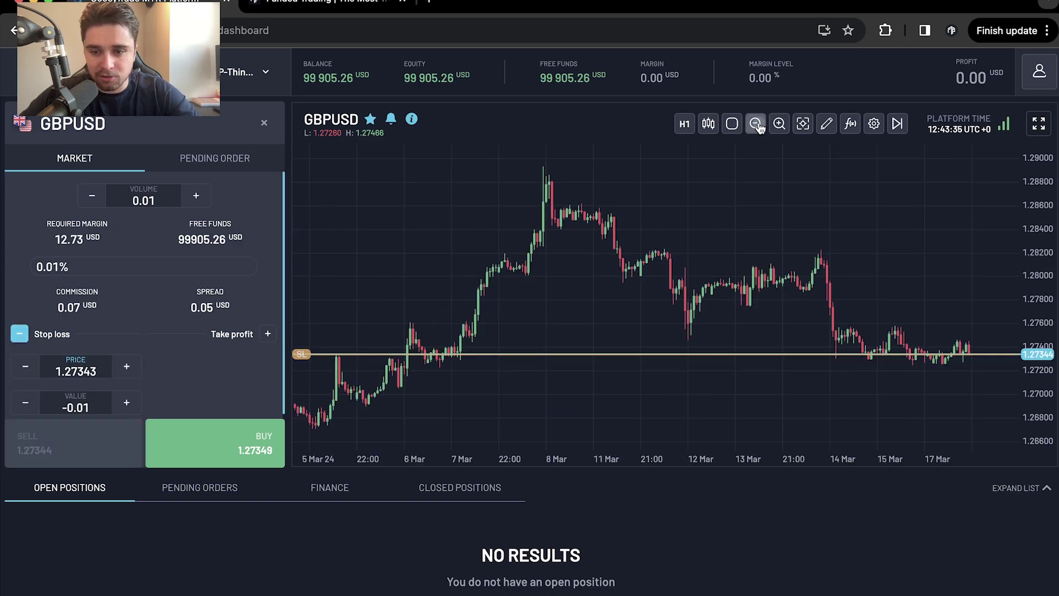
click(755, 124)
drag(305, 304, 303, 333)
Add a take profit and drag it up to 1.28919.
scroll(252, 383, down, 1)
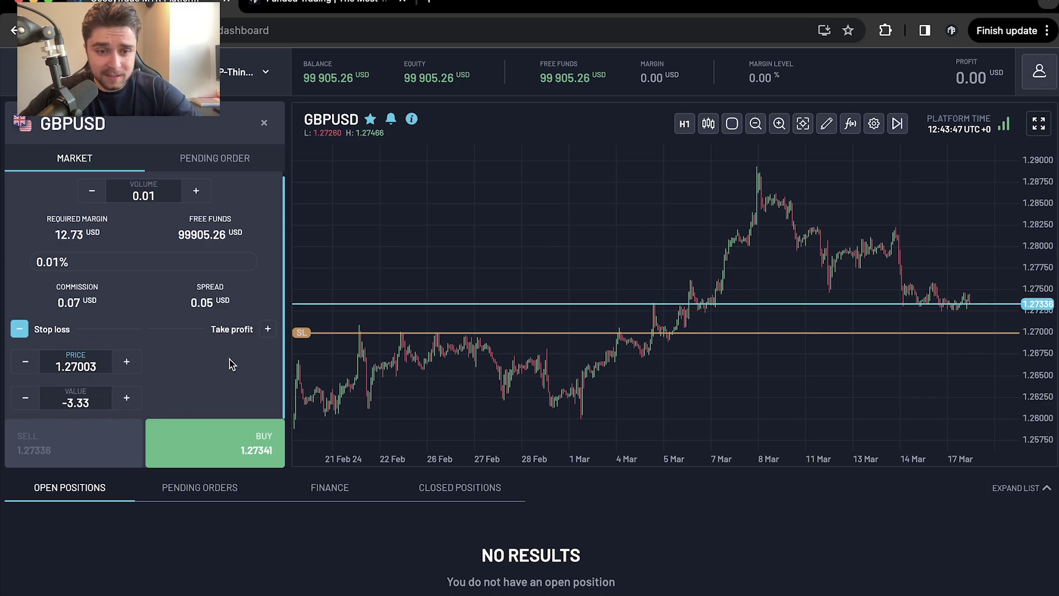
click(268, 330)
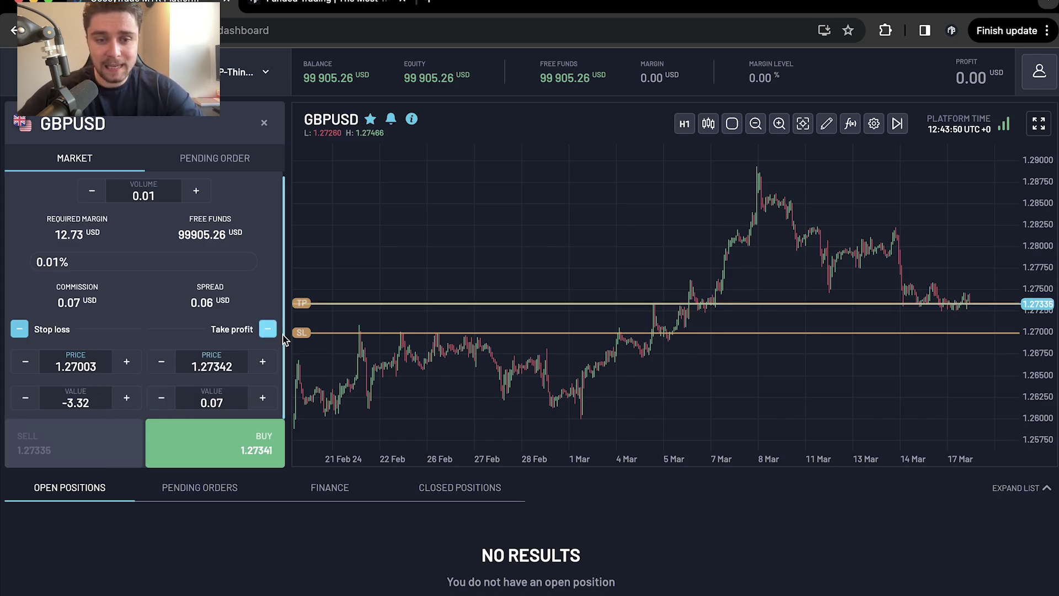
drag(303, 303, 337, 168)
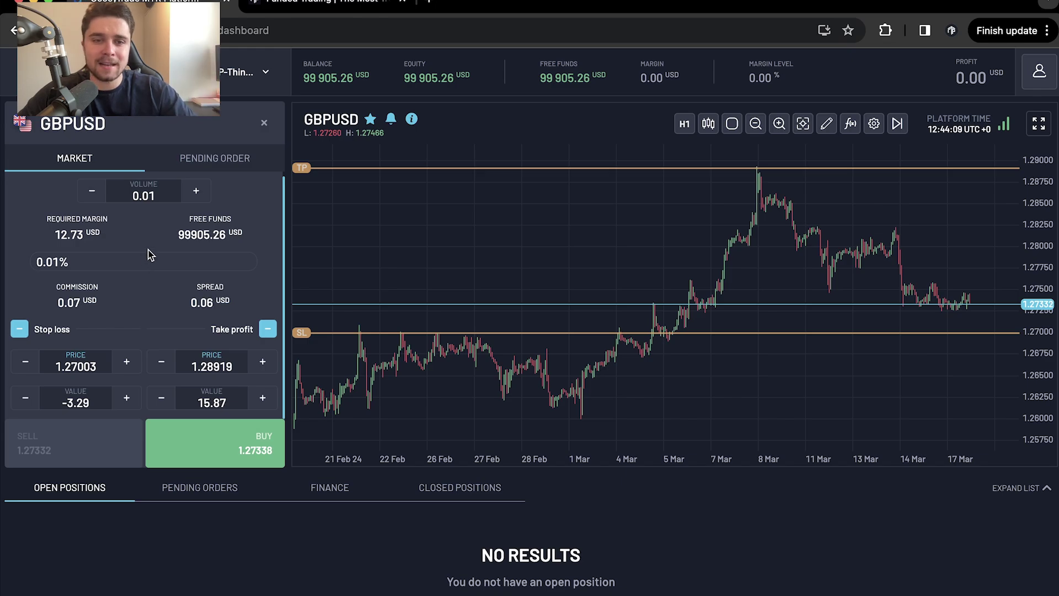
Change the order volume to 3.00 lots after trying 10 and 13, giving about 3820 USD margin.
drag(159, 196, 129, 197)
text(10)
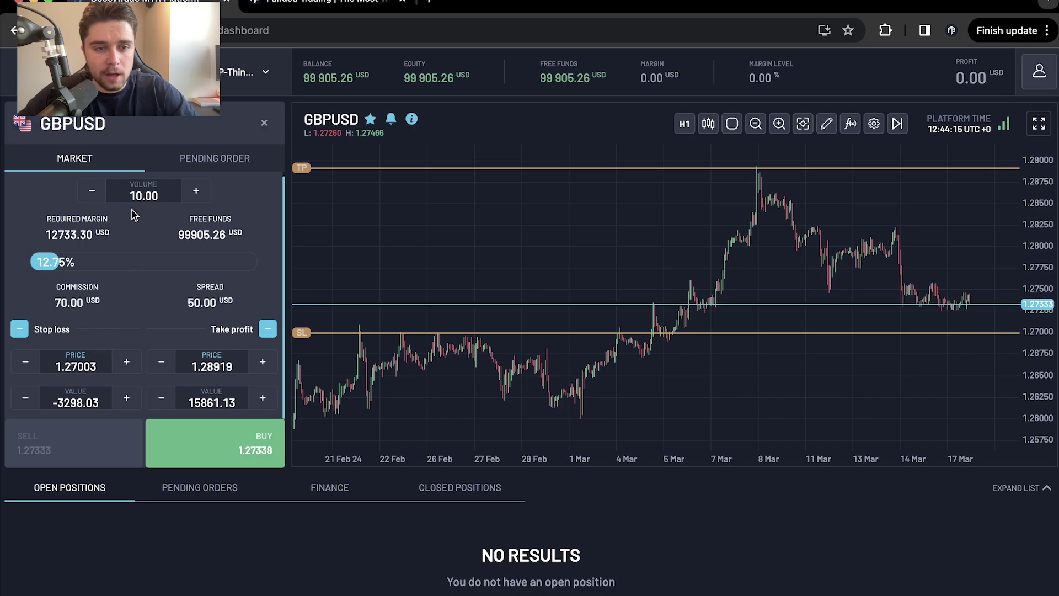
double_click(167, 197)
text(13)
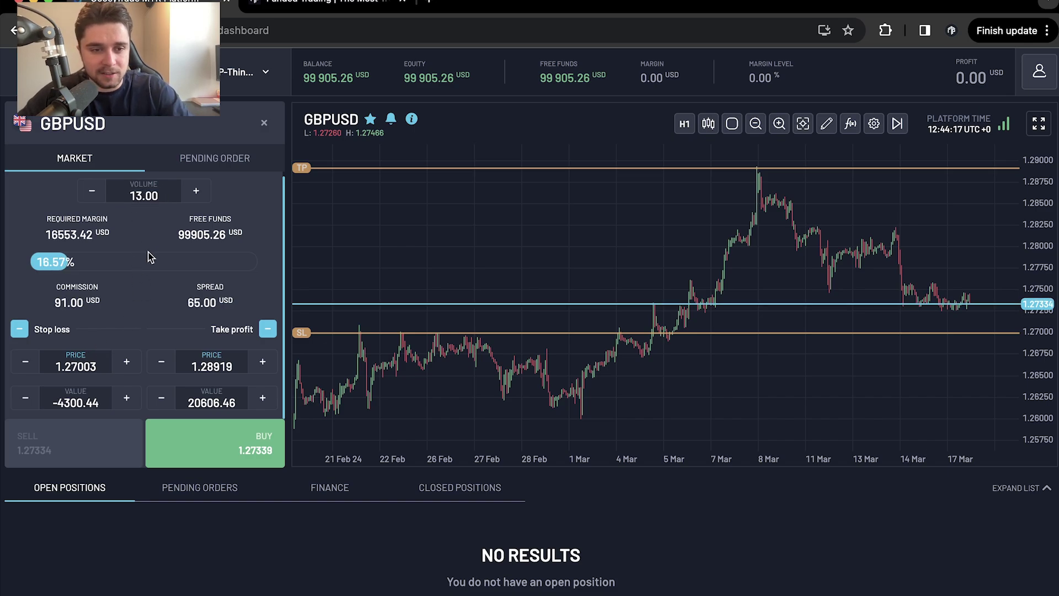
drag(162, 197, 110, 193)
text(3)
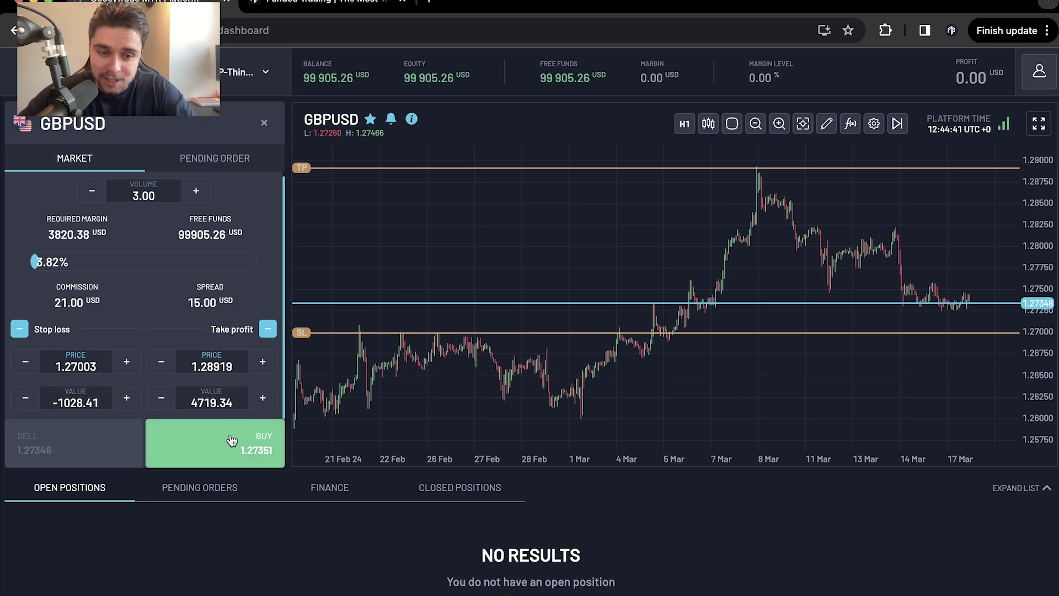
Buy 3 lots of GBPUSD at market, filled at 1.27351 with SL 1.27003 and TP 1.28919.
click(231, 440)
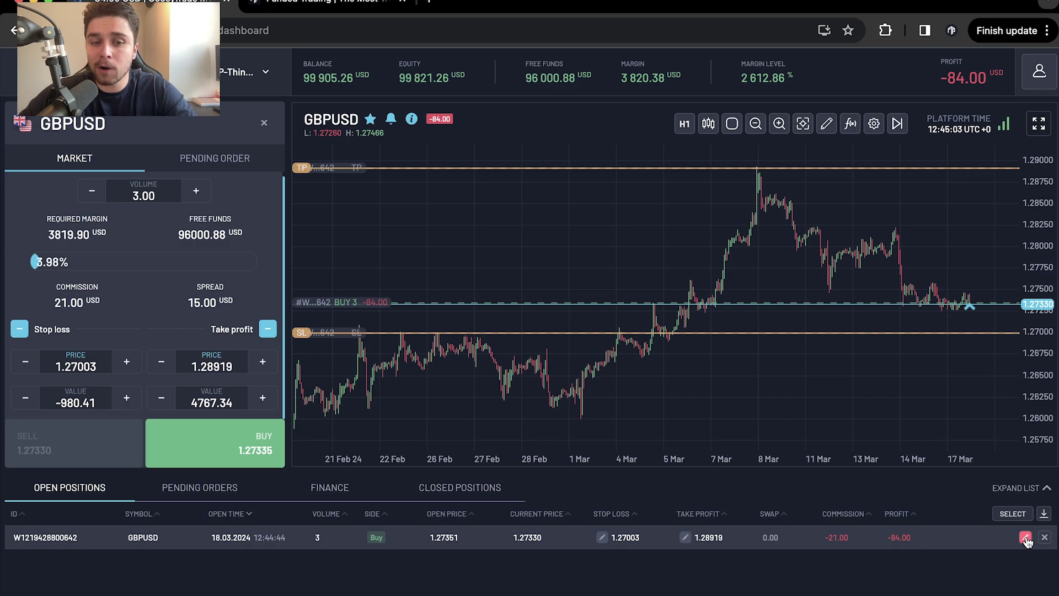
Partially close 1.5 lots of the GBPUSD buy, leaving 1.5 lots open.
click(1026, 538)
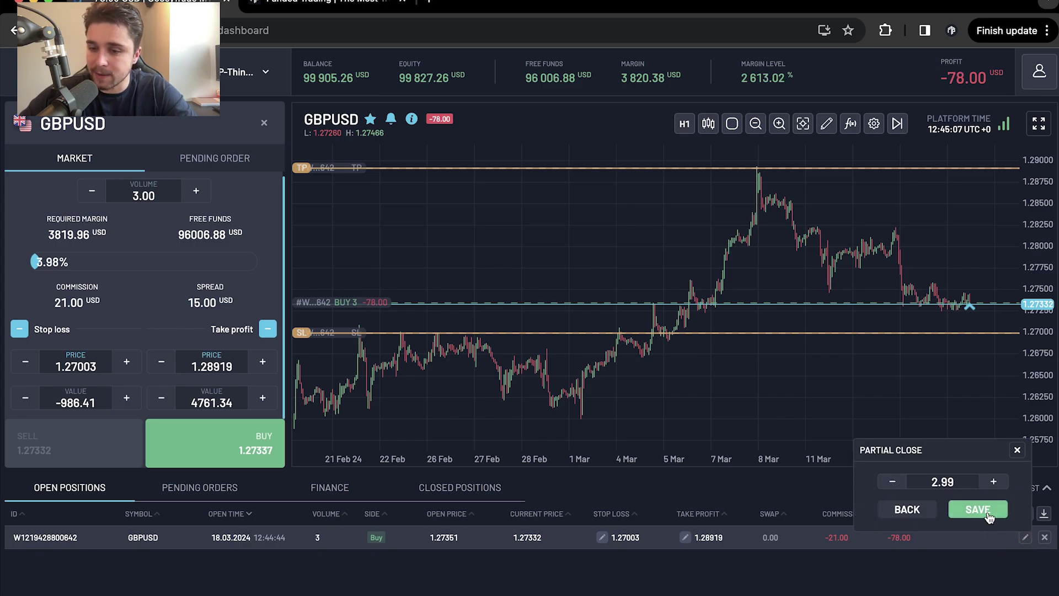
click(1025, 539)
click(1025, 539)
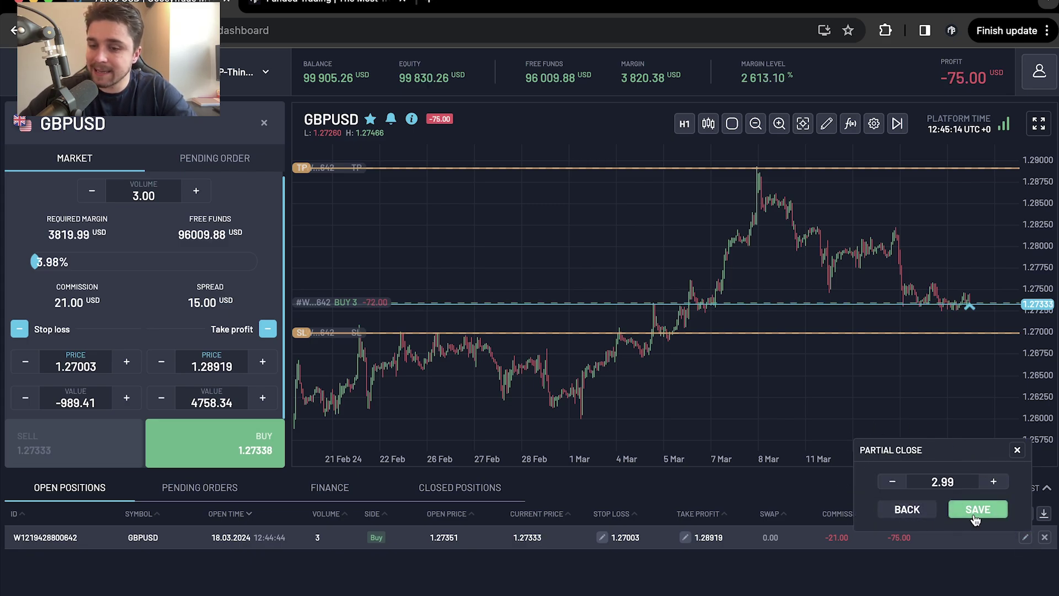
double_click(946, 481)
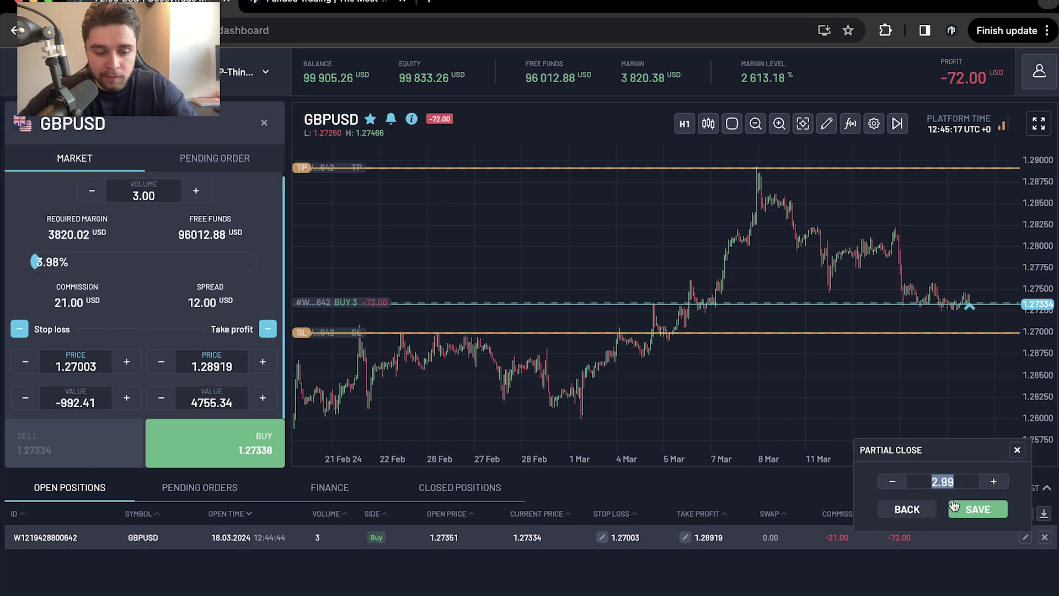
text(1.5)
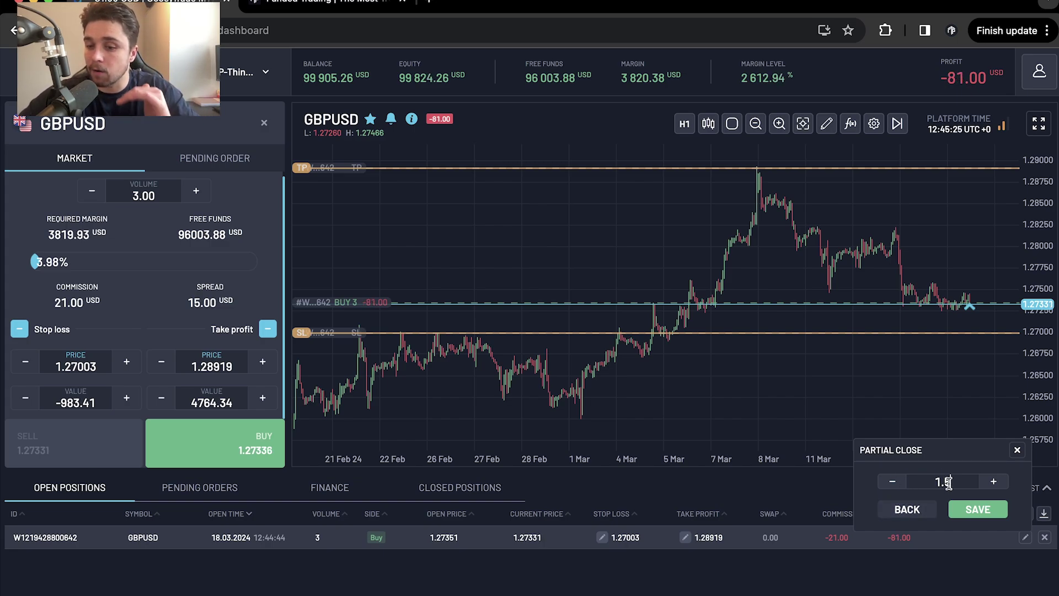
click(971, 510)
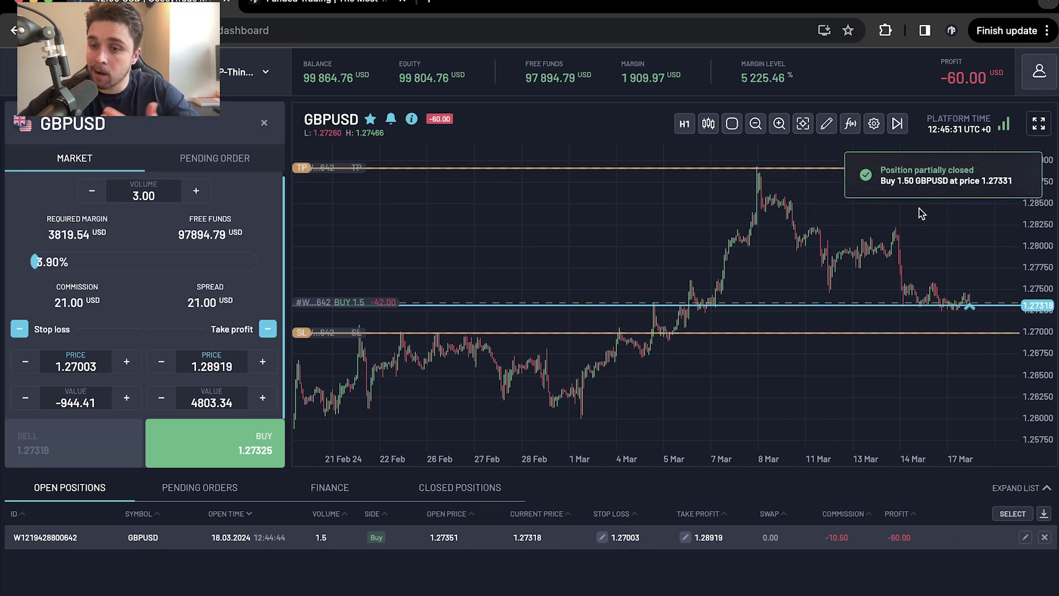
Check the closed trades, then drag the chart lines to set stop loss 1.26995 and take profit 1.28911.
click(452, 487)
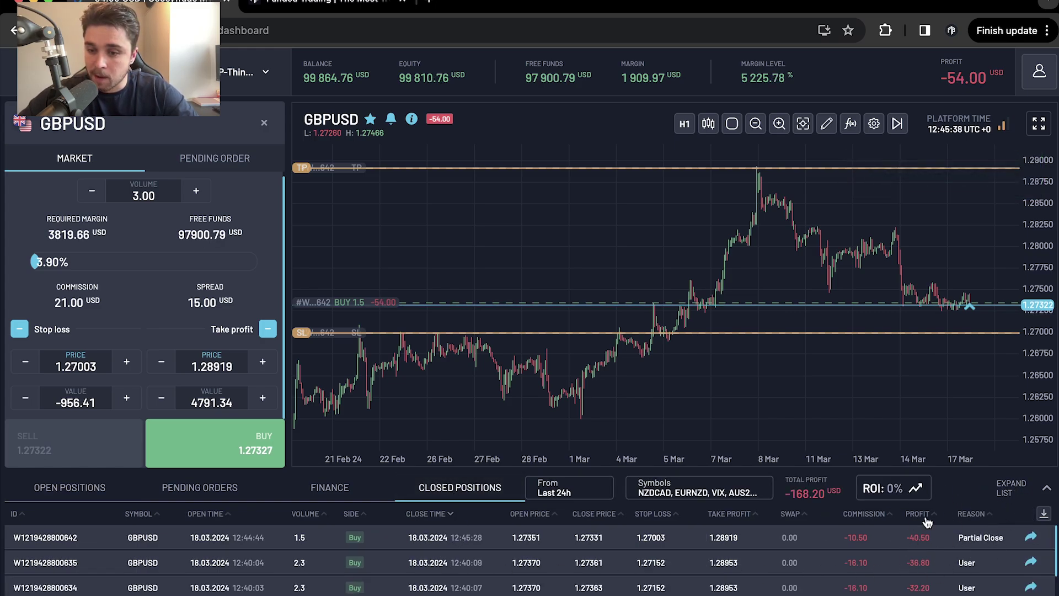
click(64, 486)
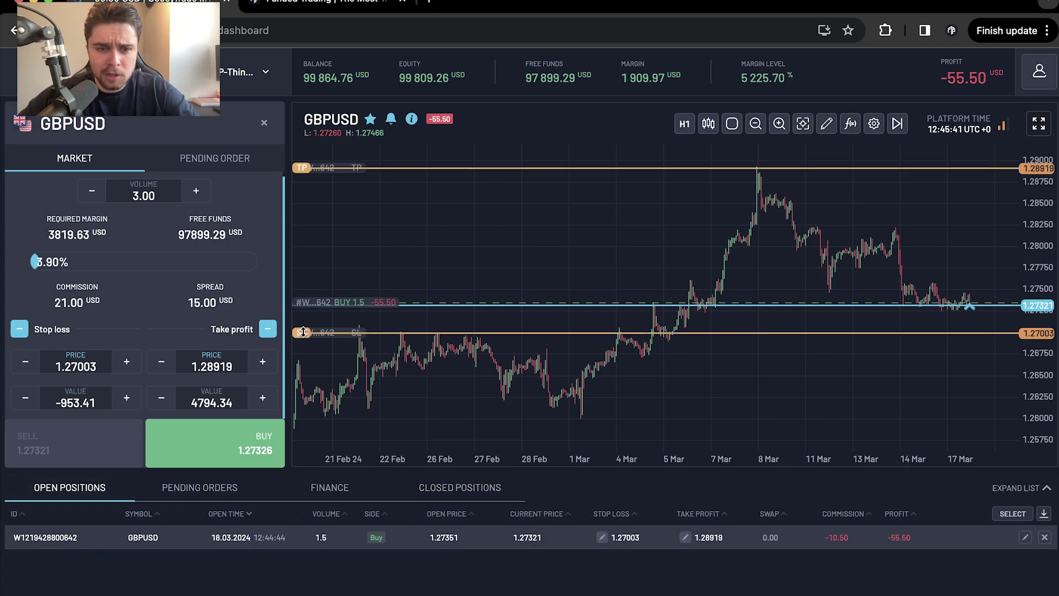
mouse_move(302, 332)
mouse_down()
mouse_move(301, 393)
mouse_move(303, 333)
mouse_up()
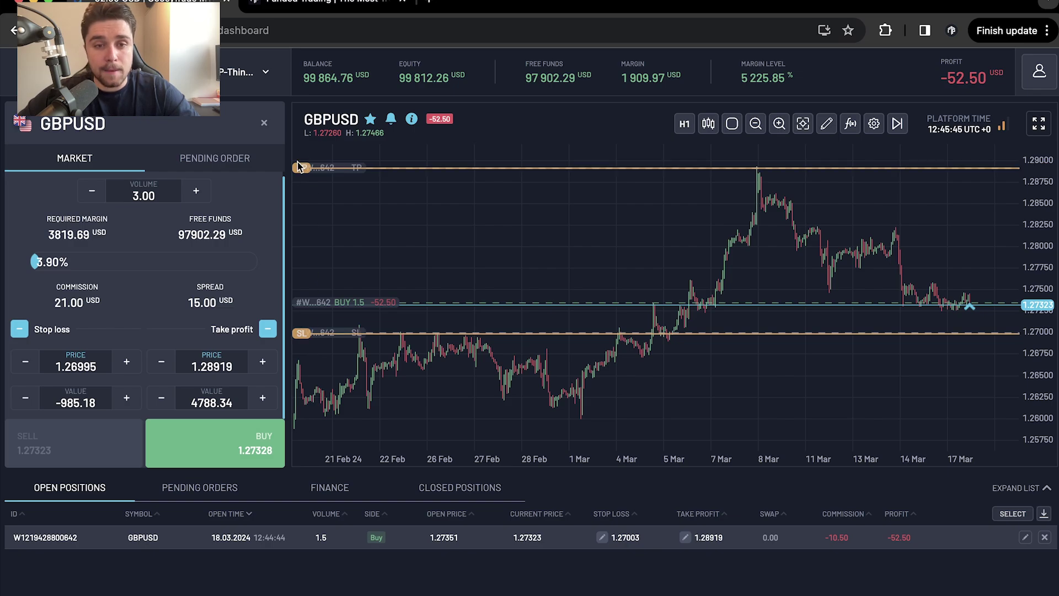
mouse_move(298, 166)
mouse_down()
mouse_move(302, 210)
mouse_move(307, 169)
mouse_up()
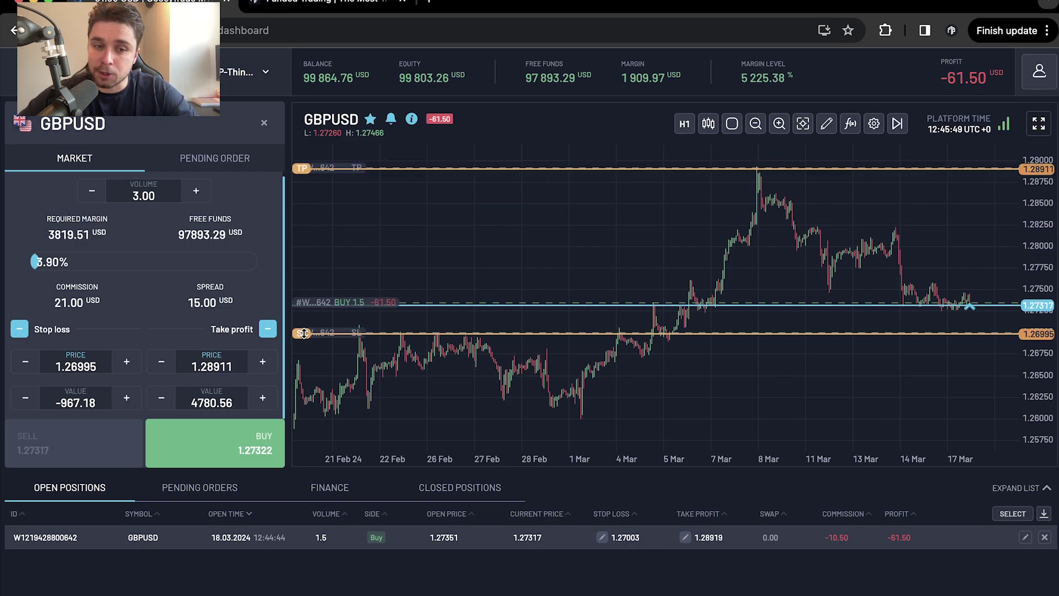
mouse_move(303, 334)
mouse_down()
mouse_move(303, 305)
mouse_move(303, 334)
mouse_up()
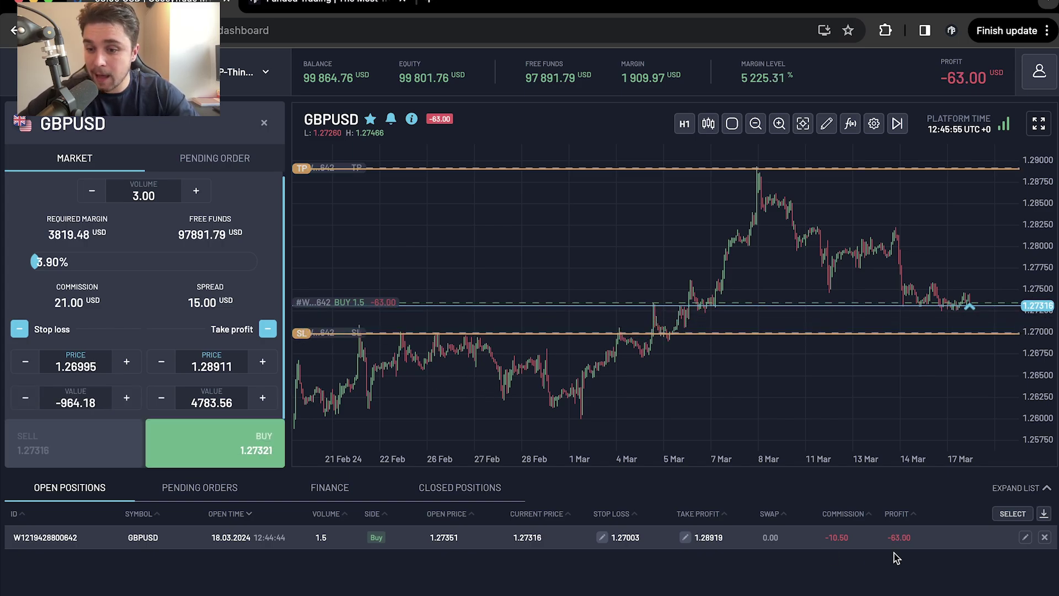
Close the remaining 1.5-lot GBPUSD buy at 1.27320 (-57.00 USD) and view it in closed positions.
click(1045, 538)
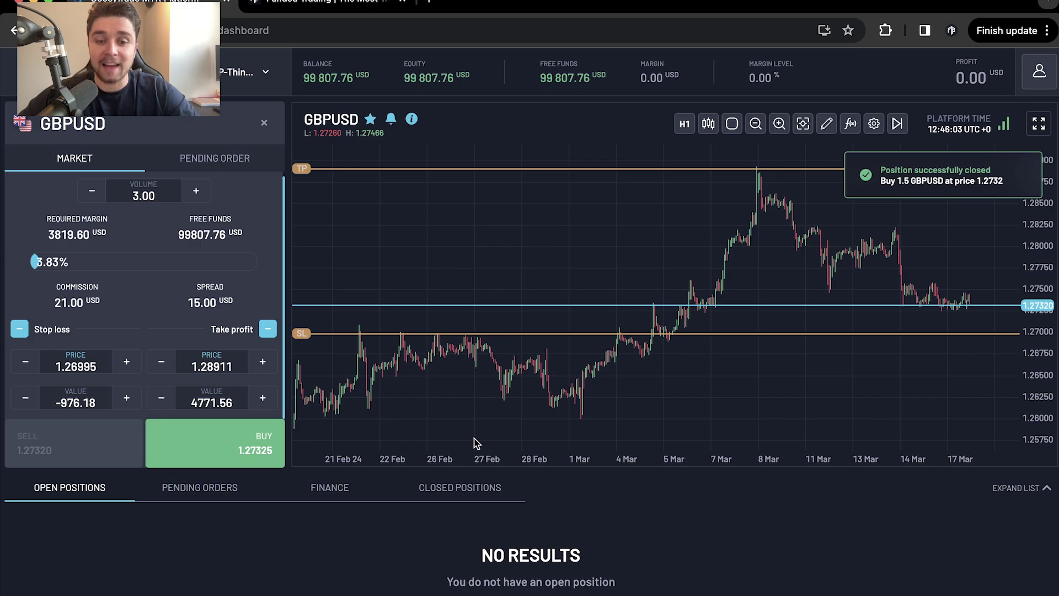
click(471, 495)
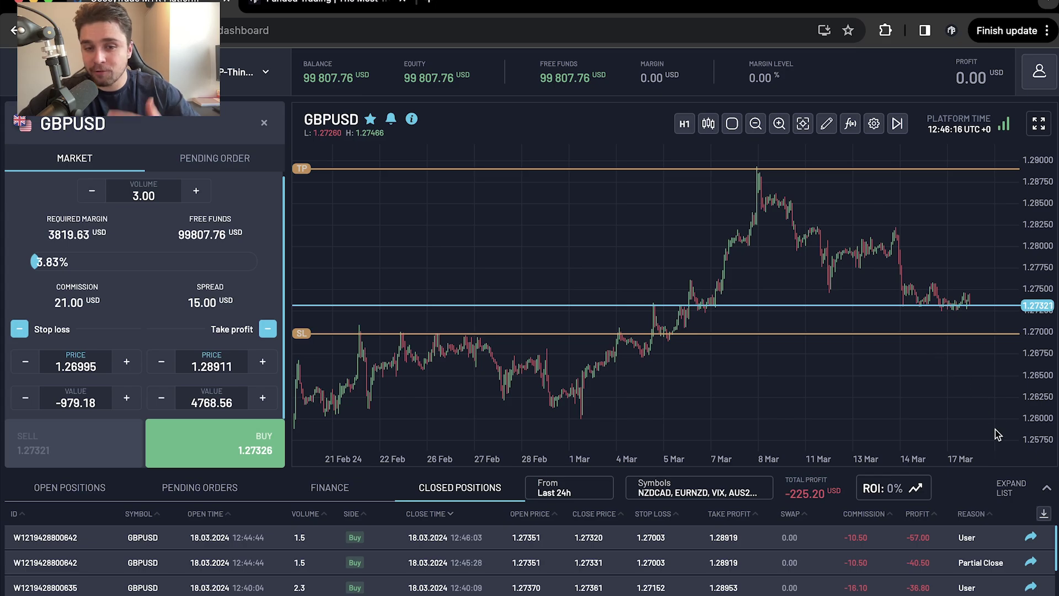
Close the GBPUSD order panel and confirm the open positions list is empty at balance 99,807.76 USD.
click(264, 122)
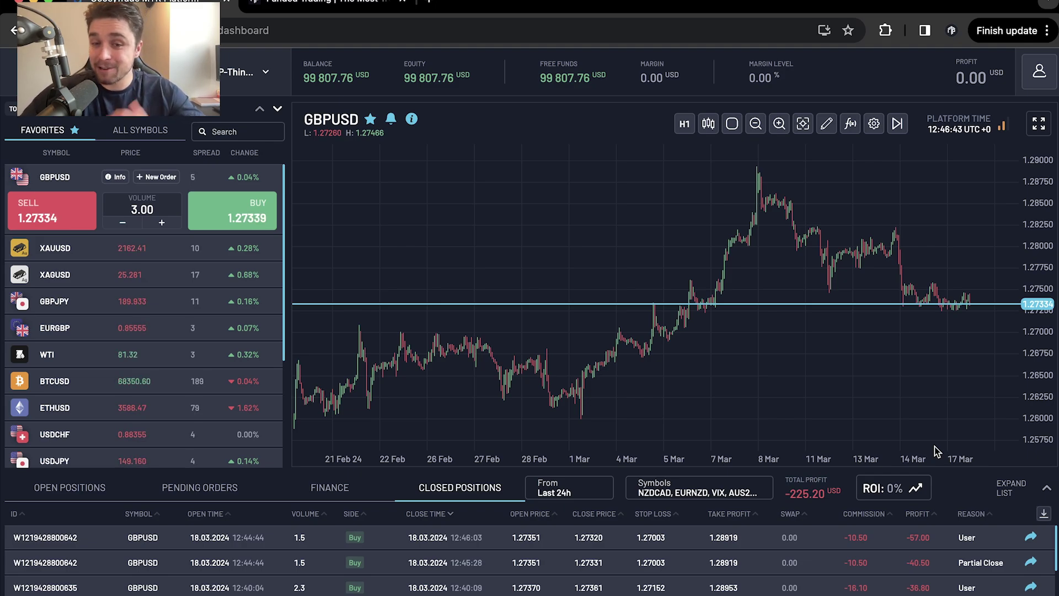
click(97, 488)
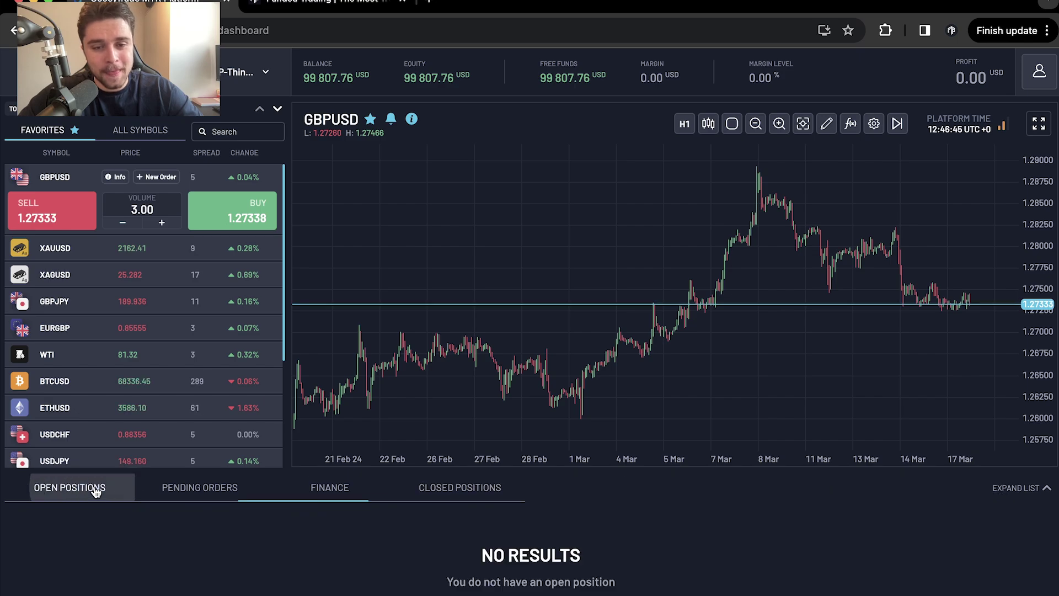